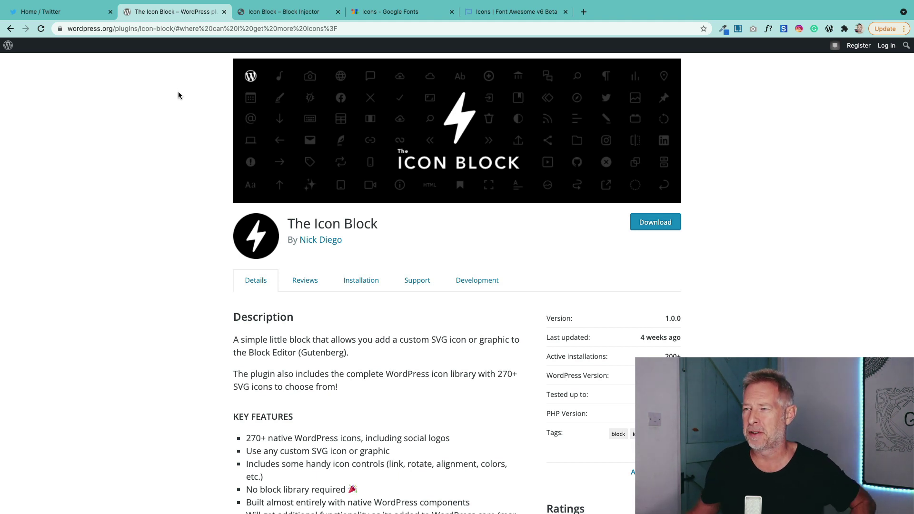
Bring up the new 'The Icon Block' page in the block editor
{"action": "left_click", "coordinate": [261, 7]}
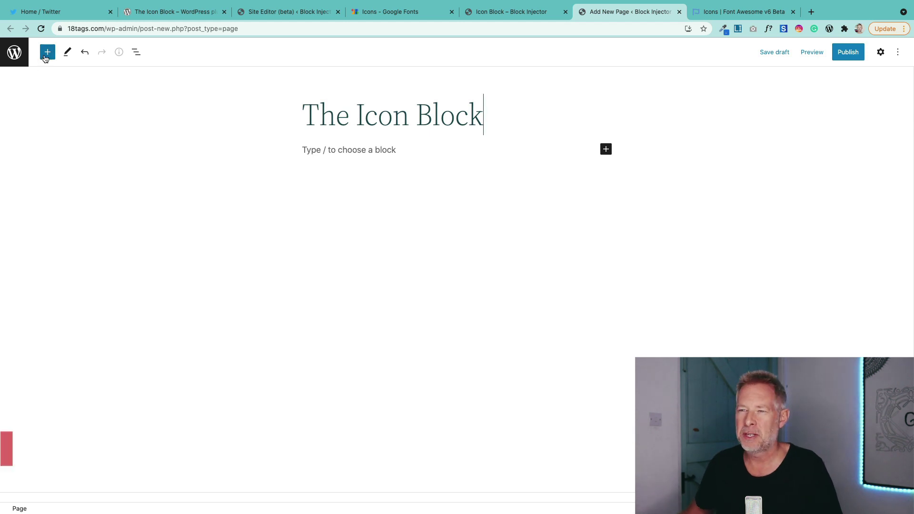
Insert an Icon block below the title by searching the inserter for 'icon'
{"action": "left_click", "coordinate": [48, 53]}
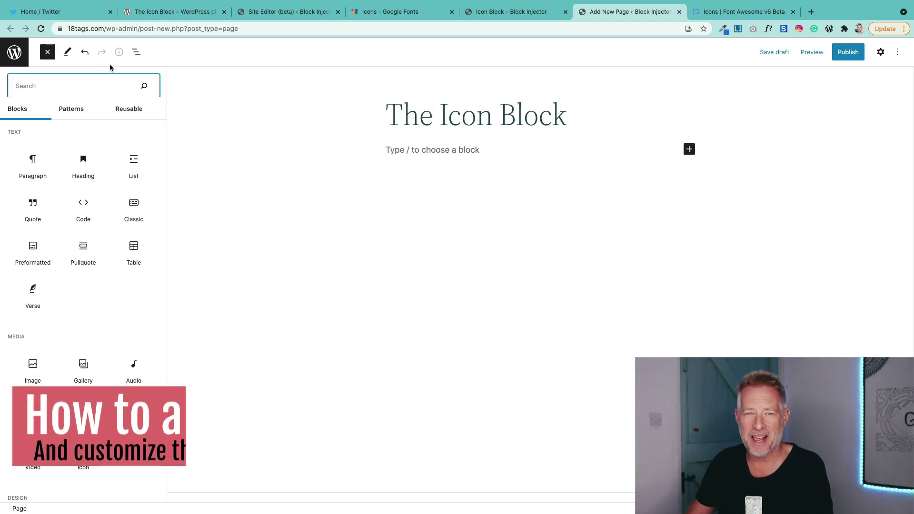
{"action": "type", "text": "icon"}
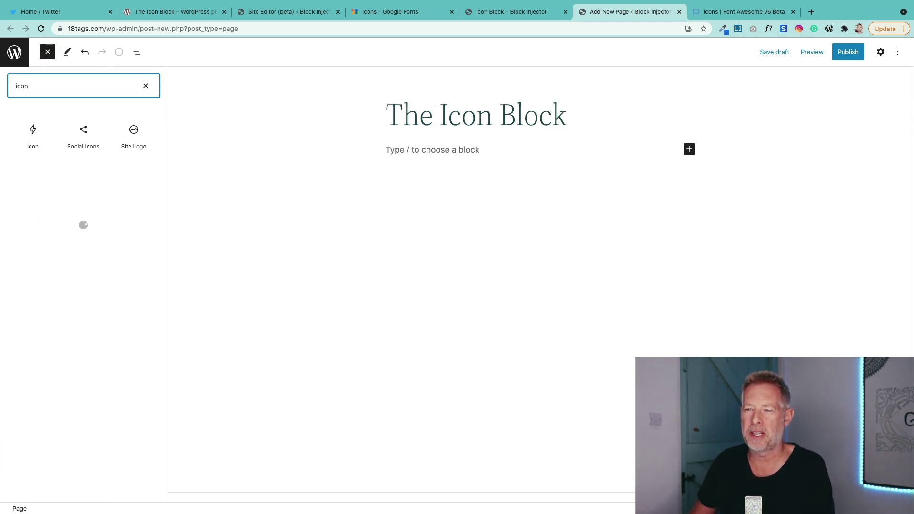
{"action": "mouse_move", "coordinate": [29, 130]}
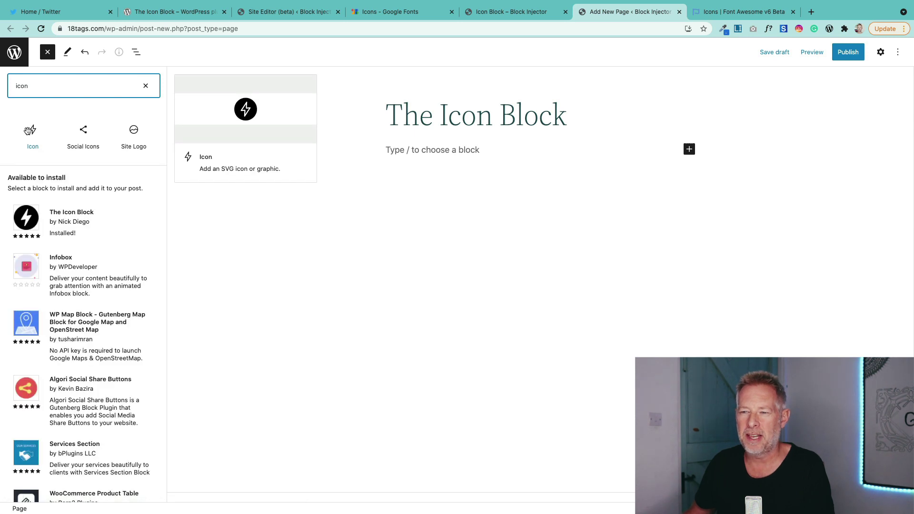
{"action": "left_click", "coordinate": [27, 131]}
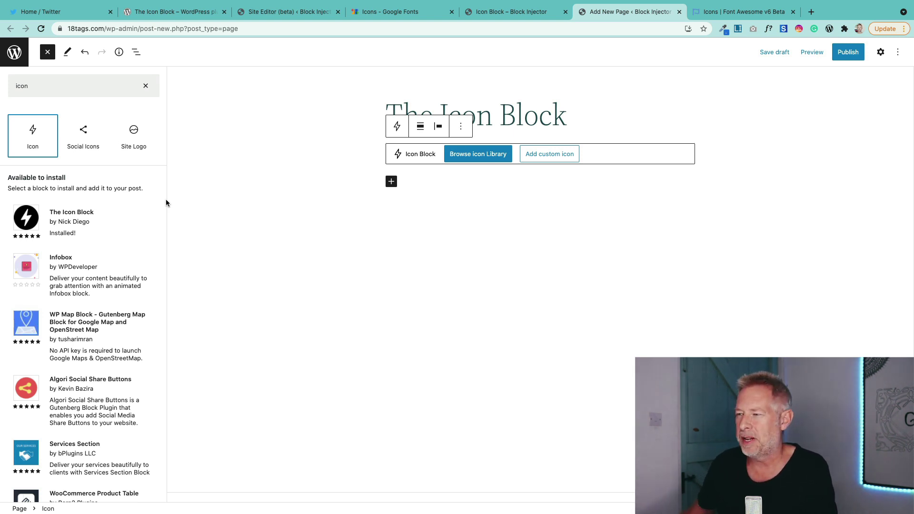
Open the full icon library for the block and enlarge its icon previews
{"action": "left_click", "coordinate": [498, 154]}
{"action": "left_click", "coordinate": [385, 157]}
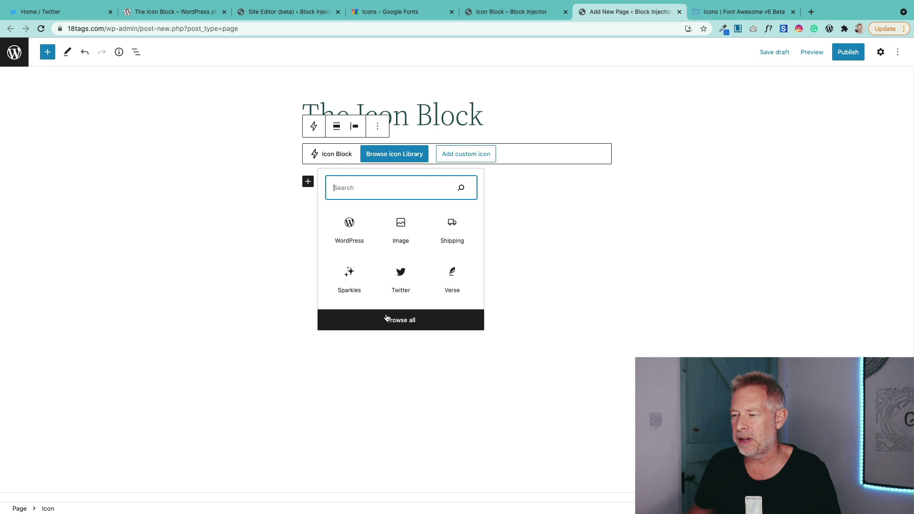
{"action": "left_click", "coordinate": [354, 320]}
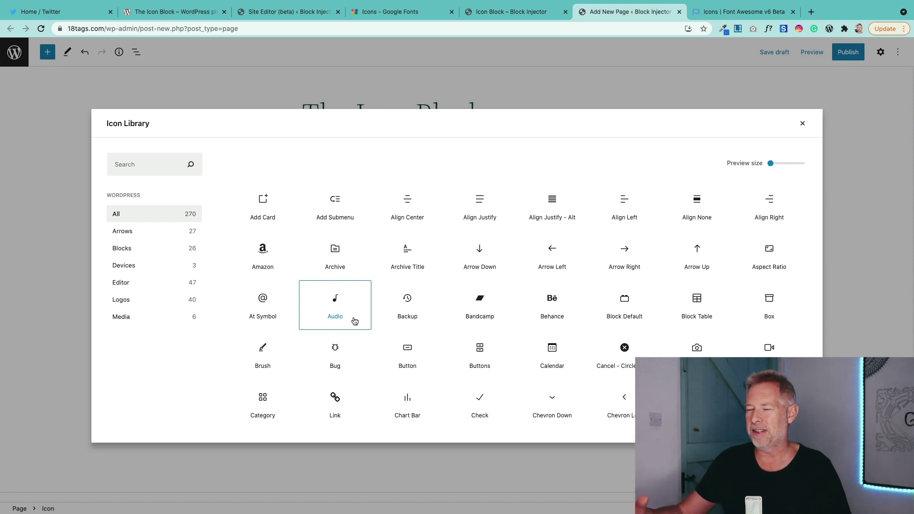
{"action": "mouse_move", "coordinate": [771, 163]}
{"action": "left_mouse_down"}
{"action": "mouse_move", "coordinate": [805, 165]}
{"action": "mouse_move", "coordinate": [781, 167]}
{"action": "left_mouse_up"}
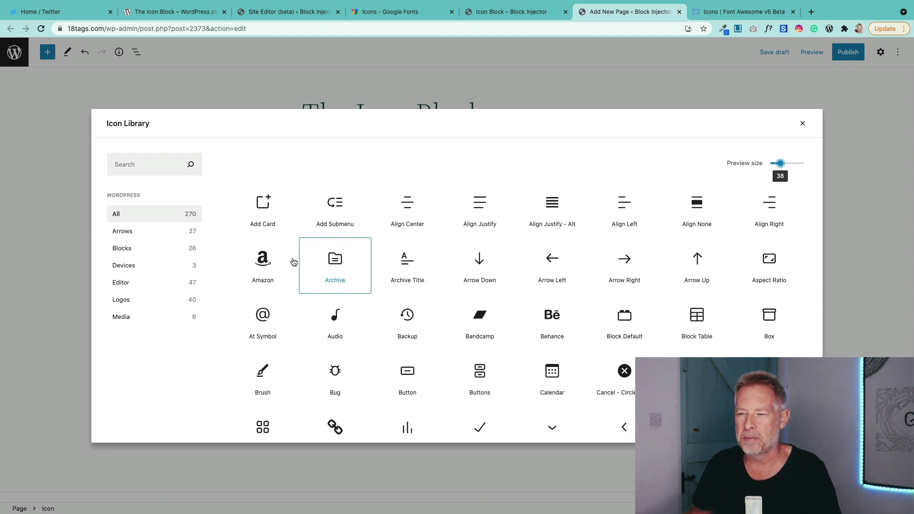
Browse the Arrows, Blocks, Devices, Editor, Logos and Media categories, then show all icons
{"action": "left_click", "coordinate": [139, 237]}
{"action": "left_click", "coordinate": [137, 248]}
{"action": "left_click", "coordinate": [153, 272]}
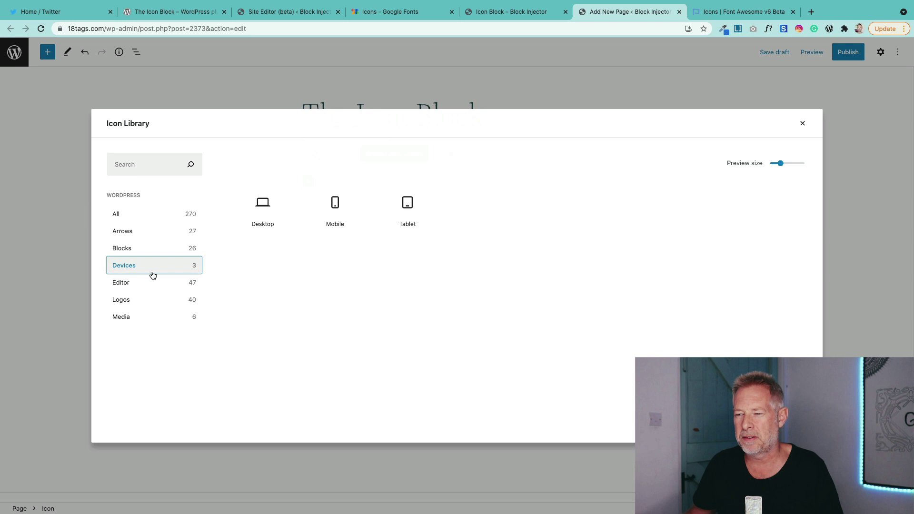
{"action": "left_click", "coordinate": [154, 283]}
{"action": "left_click", "coordinate": [158, 300]}
{"action": "left_click", "coordinate": [151, 318]}
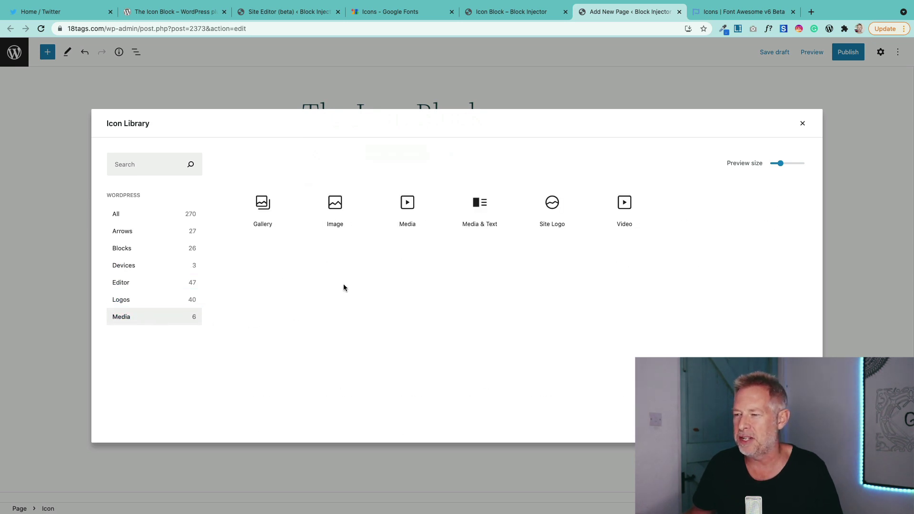
{"action": "left_click", "coordinate": [126, 215]}
Search the library for 'face' and insert the Facebook icon
{"action": "left_click", "coordinate": [141, 165]}
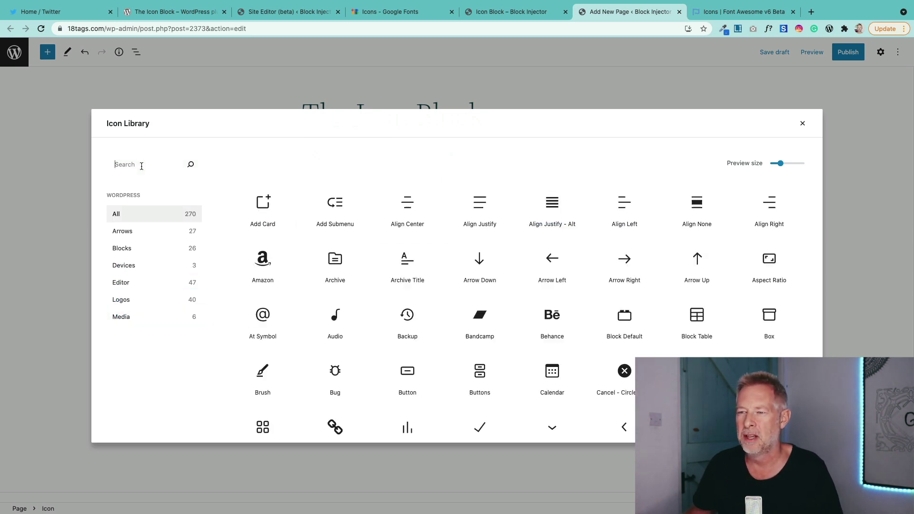
{"action": "type", "text": "facebook"}
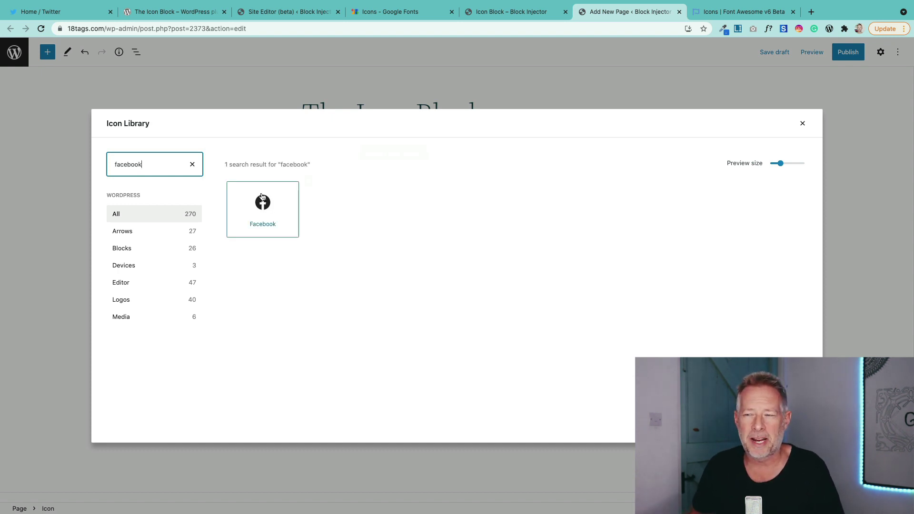
{"action": "left_click", "coordinate": [262, 202]}
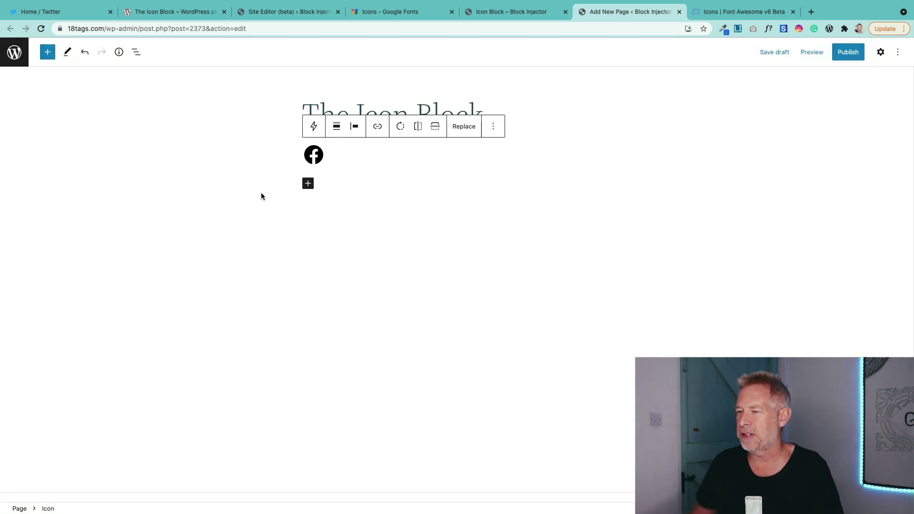
Select the Facebook icon block and try a custom purple icon colour in Settings
{"action": "left_click", "coordinate": [318, 158]}
{"action": "left_click", "coordinate": [881, 52]}
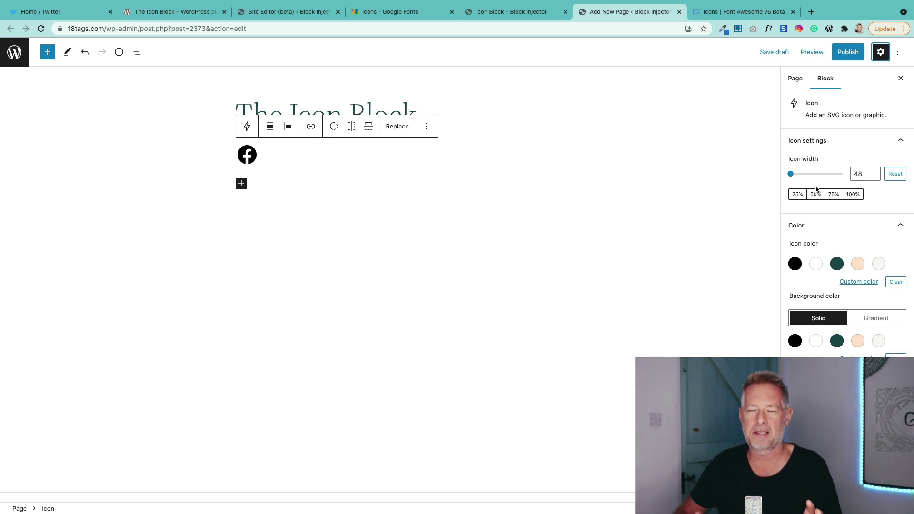
{"action": "left_click", "coordinate": [850, 282]}
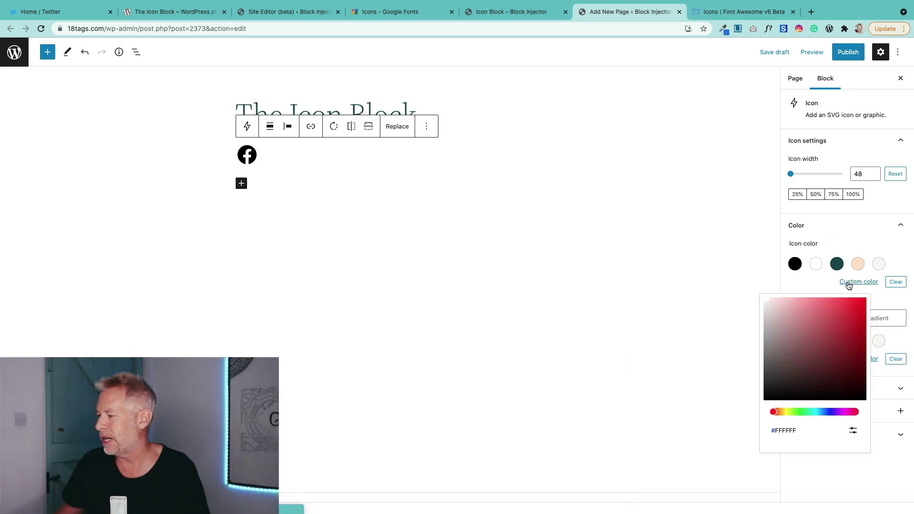
{"action": "left_click", "coordinate": [830, 413]}
{"action": "left_click", "coordinate": [830, 322]}
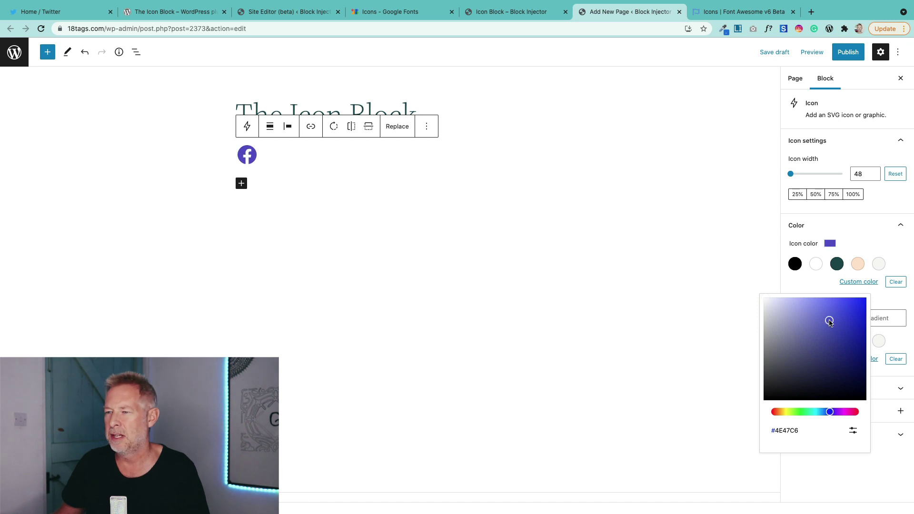
Give the Facebook icon a dark green background and a white icon colour
{"action": "left_click", "coordinate": [800, 226]}
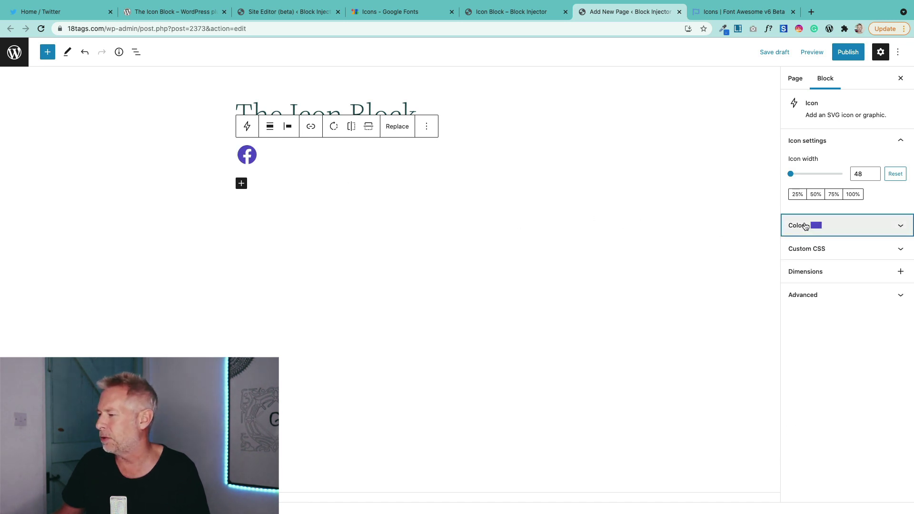
{"action": "left_click", "coordinate": [822, 232]}
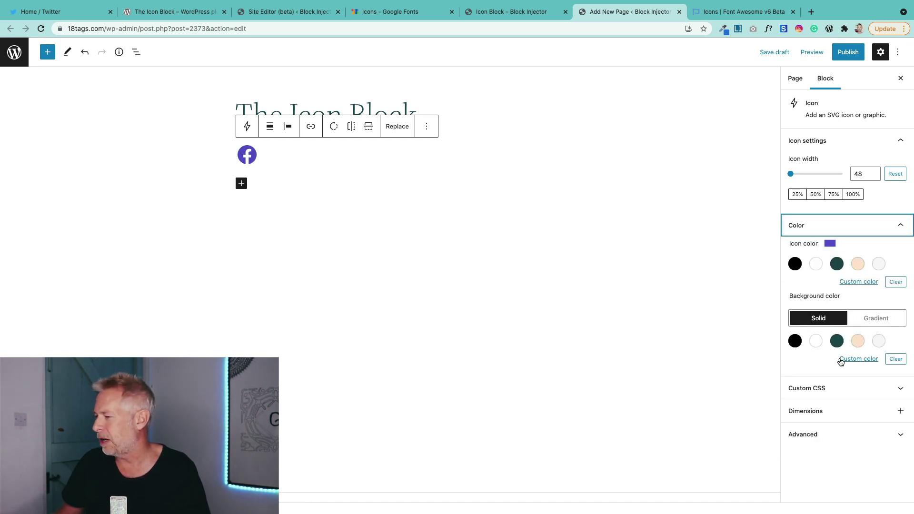
{"action": "left_click", "coordinate": [837, 341]}
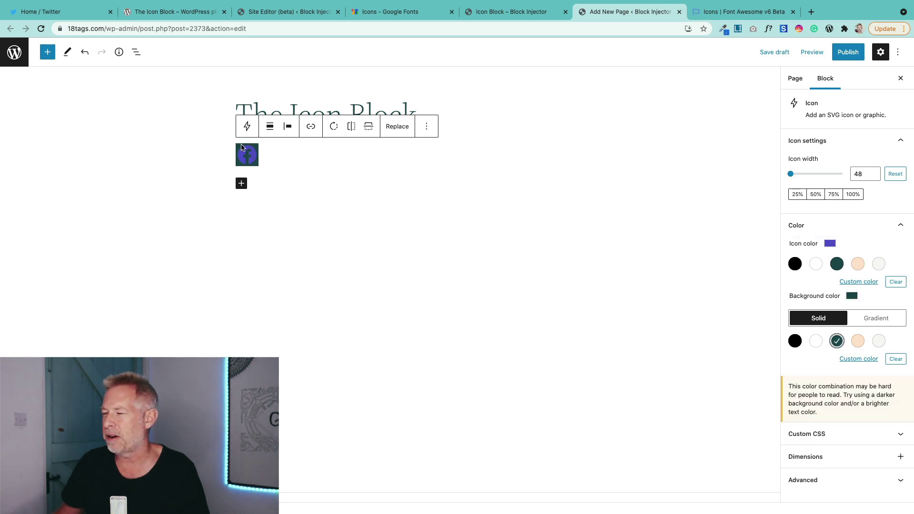
{"action": "left_click", "coordinate": [815, 265]}
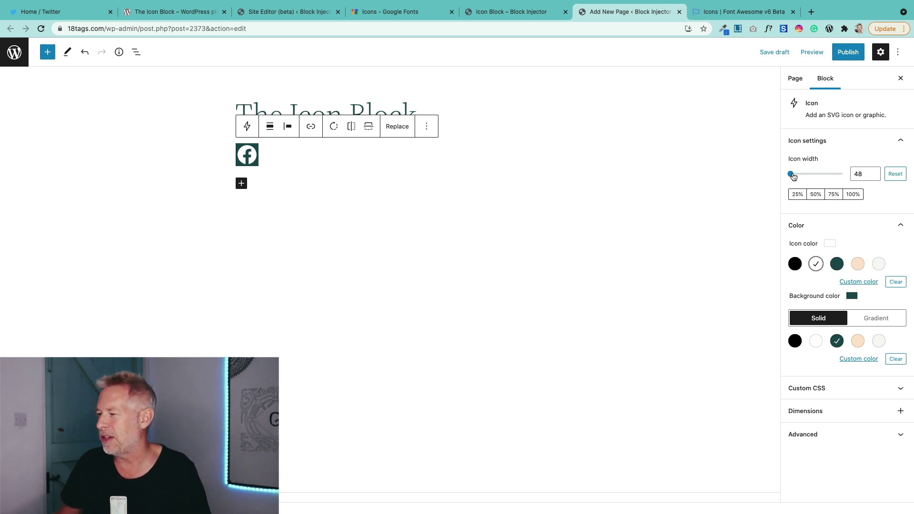
Enlarge the Facebook icon to width 672 with the width slider
{"action": "mouse_move", "coordinate": [793, 177]}
{"action": "left_mouse_down"}
{"action": "mouse_move", "coordinate": [848, 180]}
{"action": "mouse_move", "coordinate": [789, 180]}
{"action": "mouse_move", "coordinate": [808, 175]}
{"action": "left_mouse_up"}
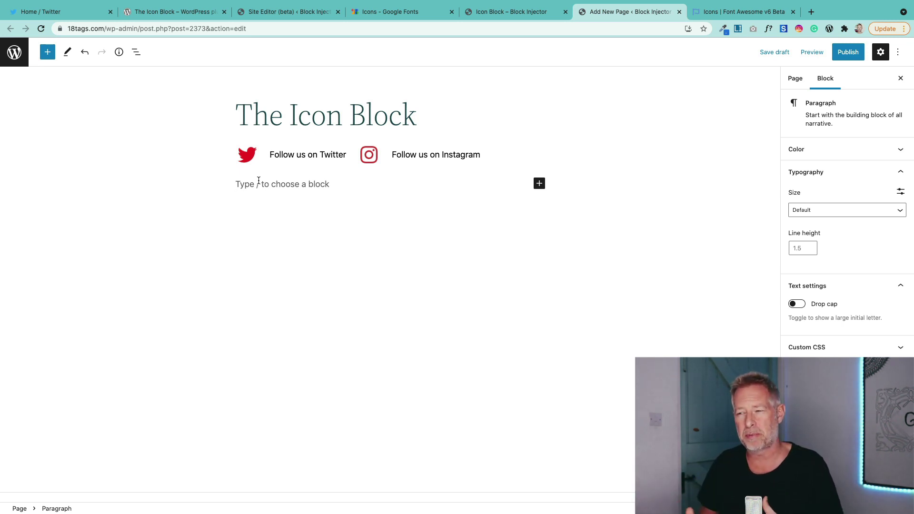
Insert an empty Row block found by searching 'row', and show the List View outline
{"action": "left_click", "coordinate": [68, 52]}
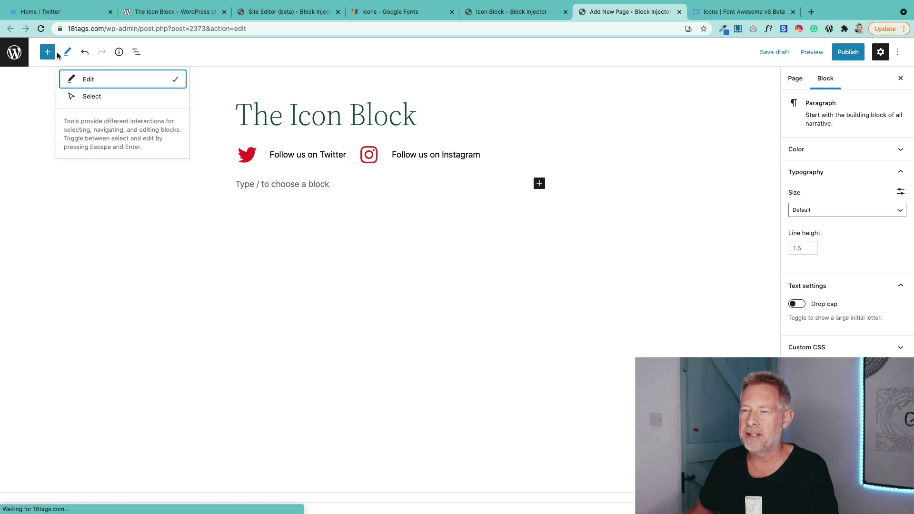
{"action": "left_click", "coordinate": [47, 52]}
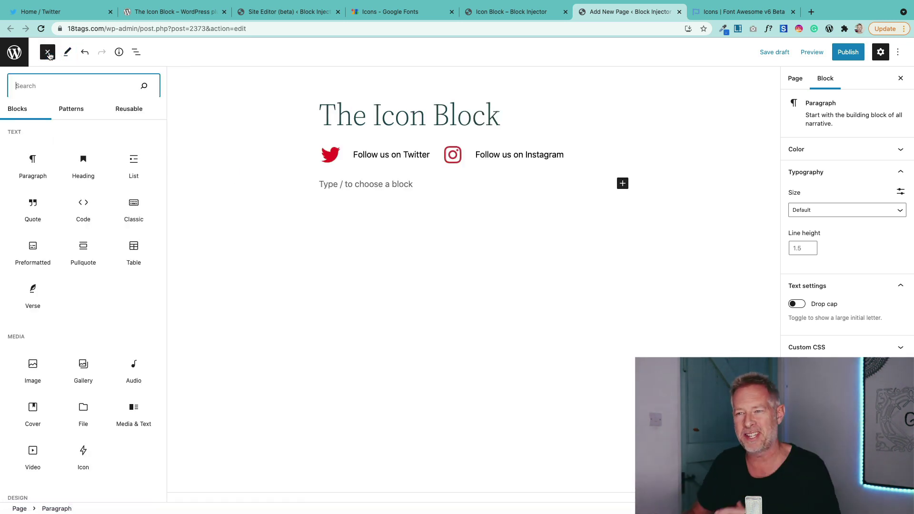
{"action": "type", "text": "row"}
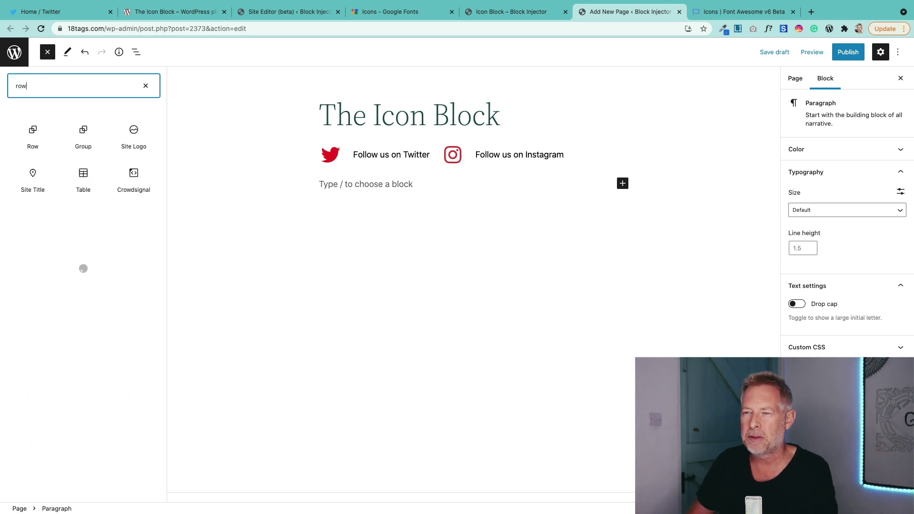
{"action": "mouse_move", "coordinate": [30, 132]}
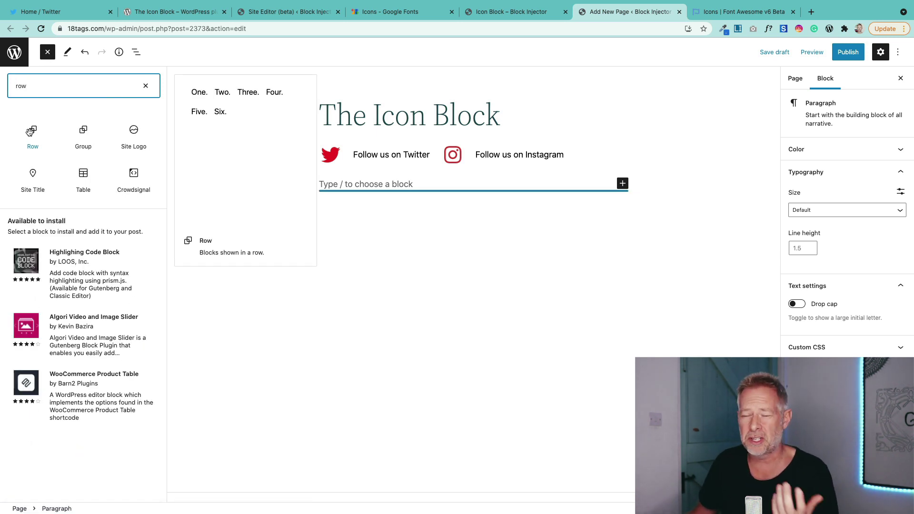
{"action": "left_click", "coordinate": [29, 132]}
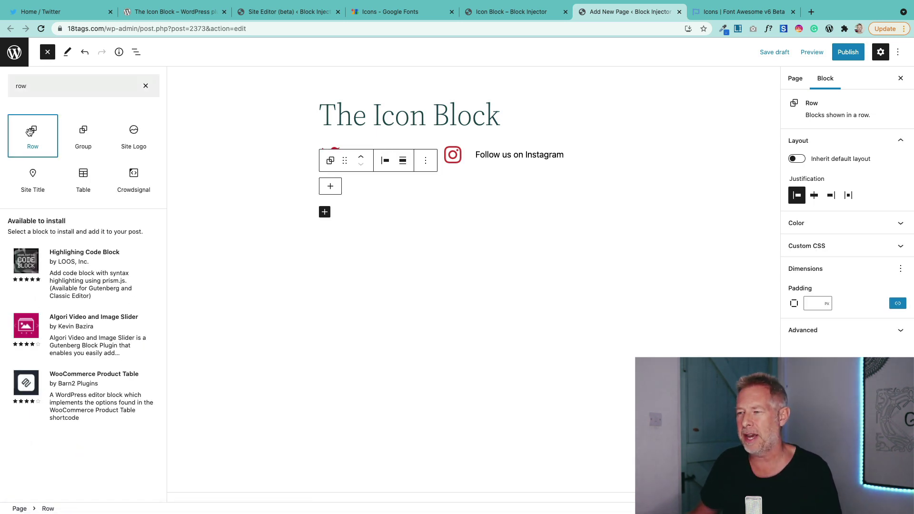
{"action": "left_click", "coordinate": [130, 56]}
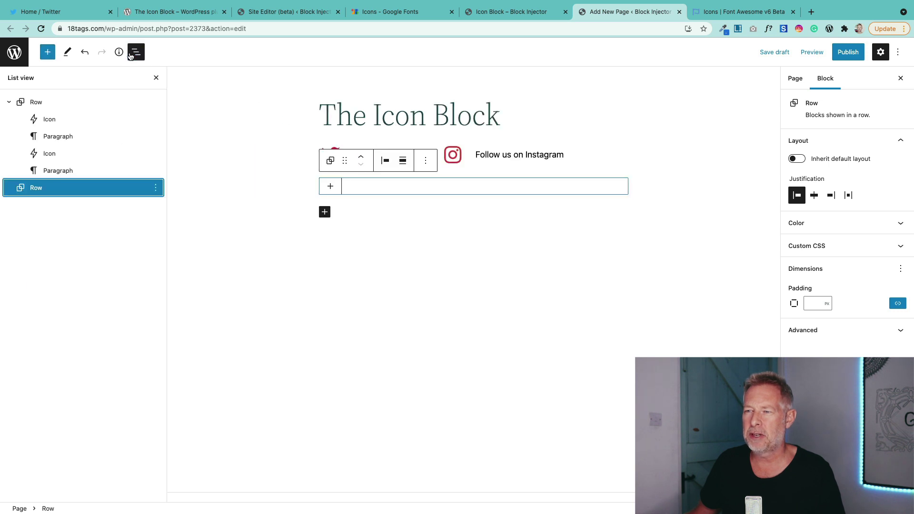
Add an Icon block inside the new row showing the WordPress library icon
{"action": "left_click", "coordinate": [330, 190]}
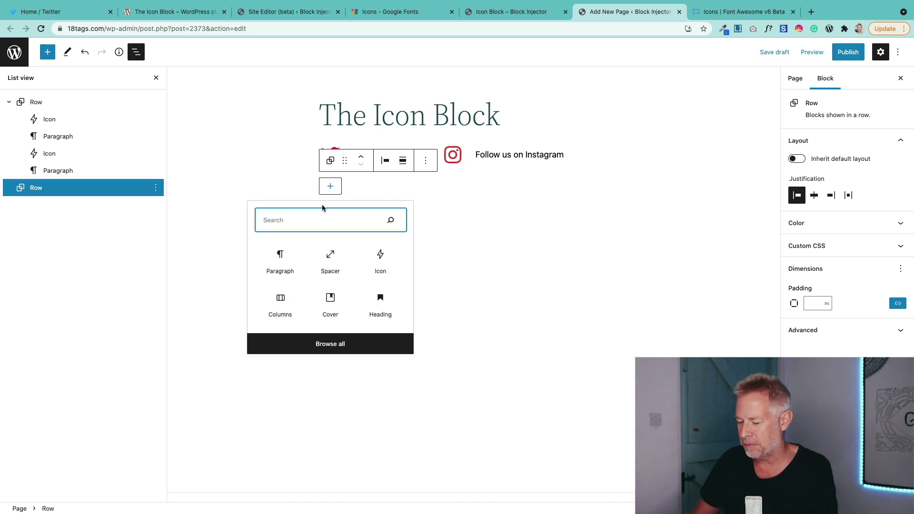
{"action": "type", "text": "icon"}
{"action": "left_click", "coordinate": [280, 253]}
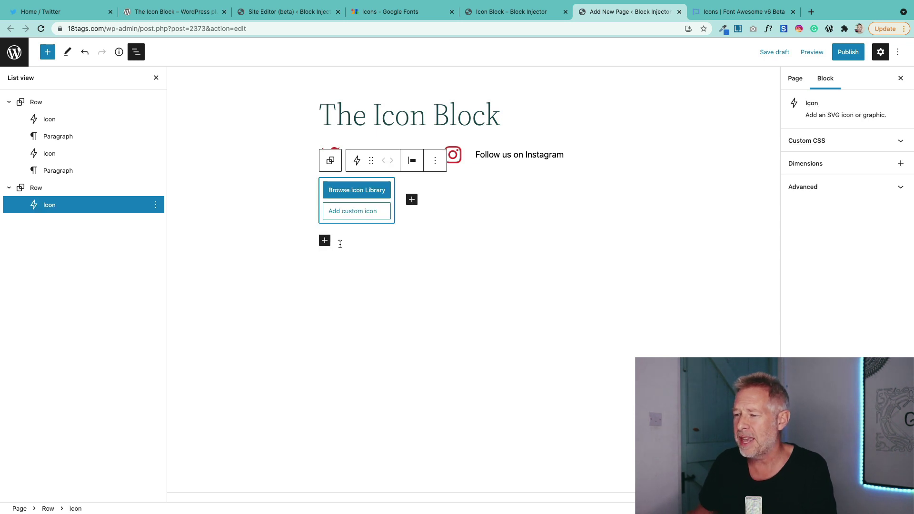
{"action": "left_click", "coordinate": [362, 191]}
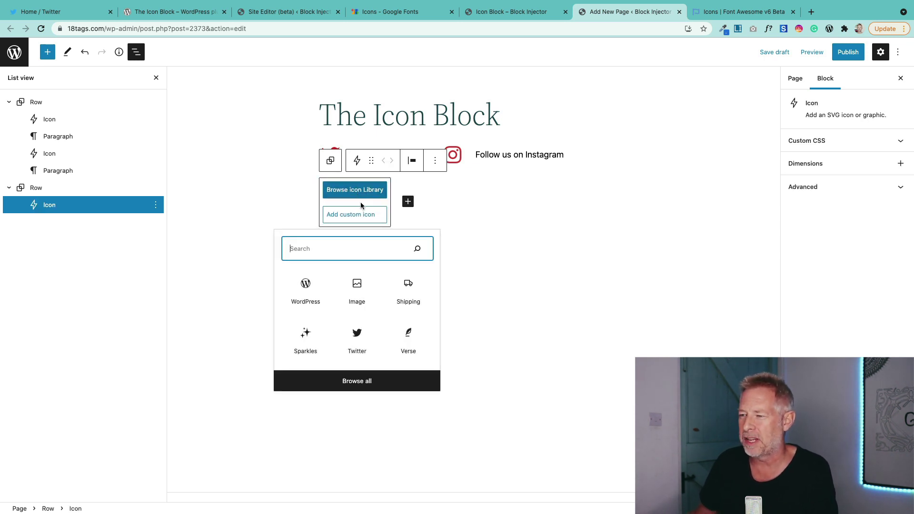
{"action": "left_click", "coordinate": [305, 288]}
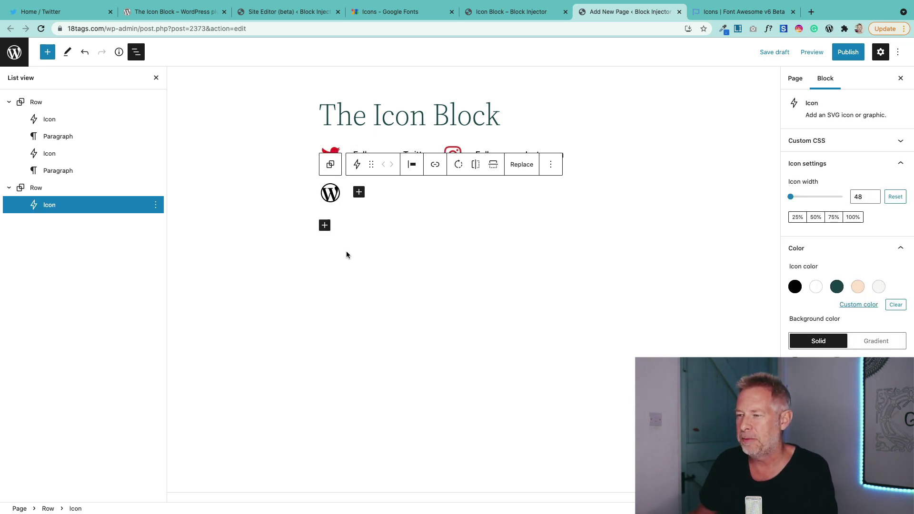
Add a paragraph reading 'WordPress' beside the icon, then select the row
{"action": "left_click", "coordinate": [359, 192]}
{"action": "left_click", "coordinate": [382, 264]}
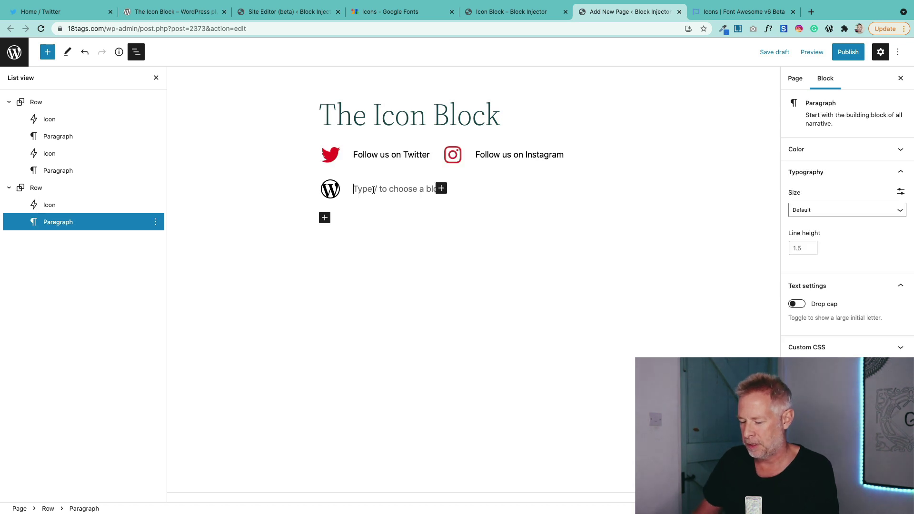
{"action": "type", "text": "F"}
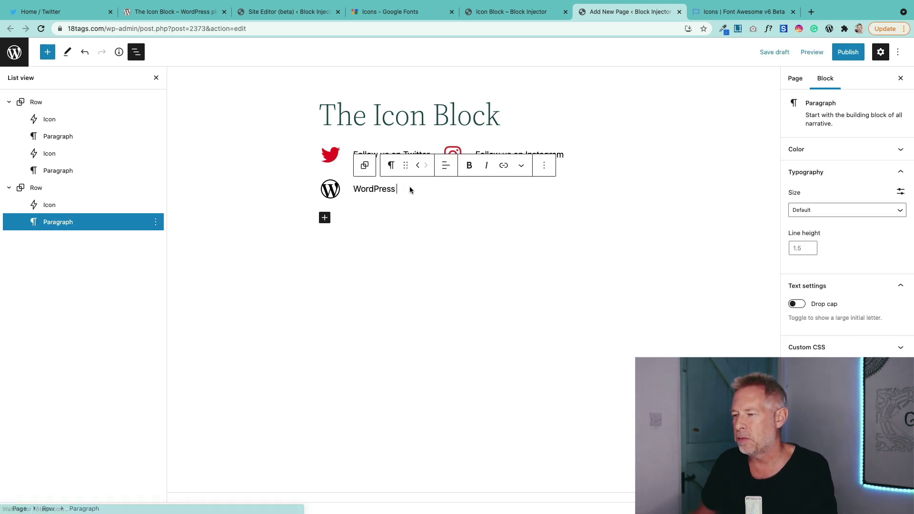
{"action": "key", "text": "BackSpace"}
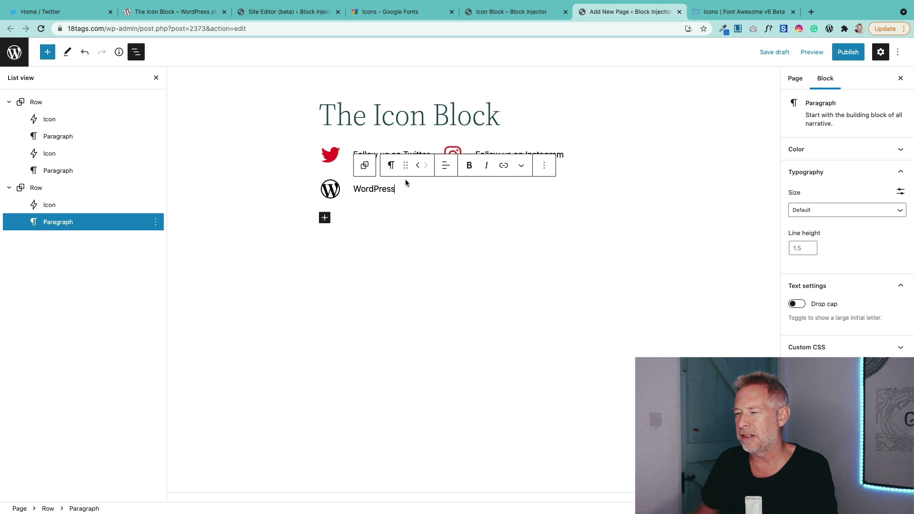
{"action": "left_click", "coordinate": [409, 189]}
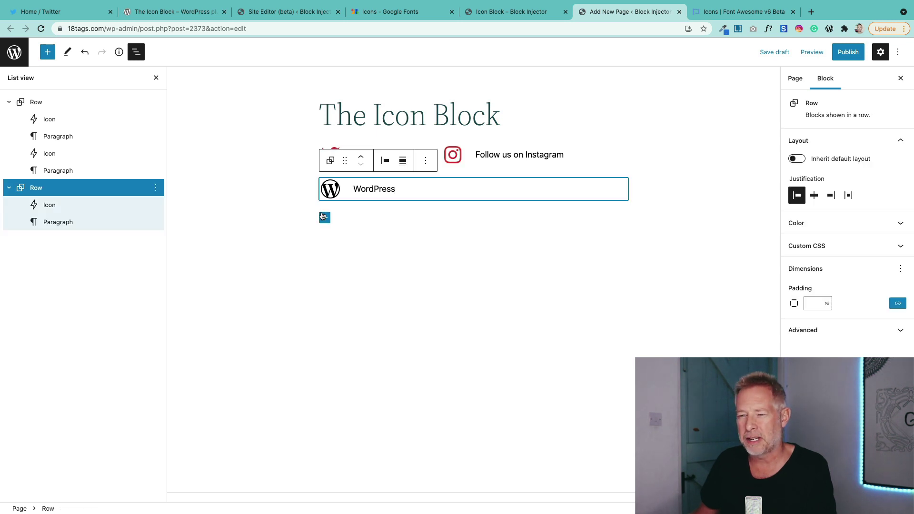
Insert a Sparkles icon and move it into the second row after the WordPress paragraph
{"action": "left_click", "coordinate": [323, 218]}
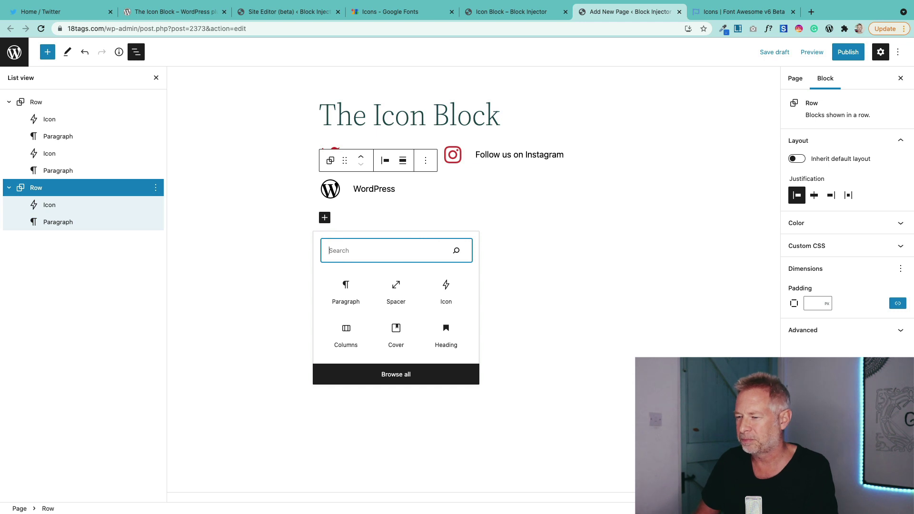
{"action": "type", "text": "icon"}
{"action": "left_click", "coordinate": [346, 286]}
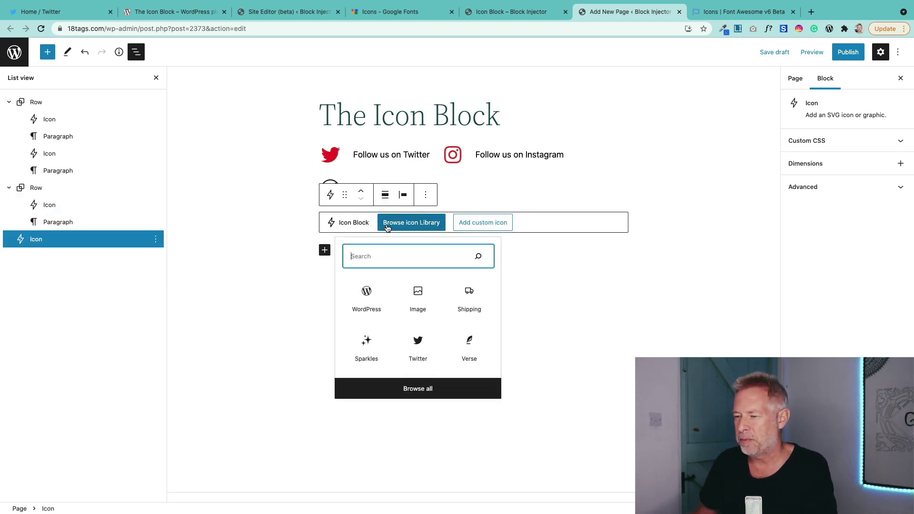
{"action": "left_click", "coordinate": [368, 341]}
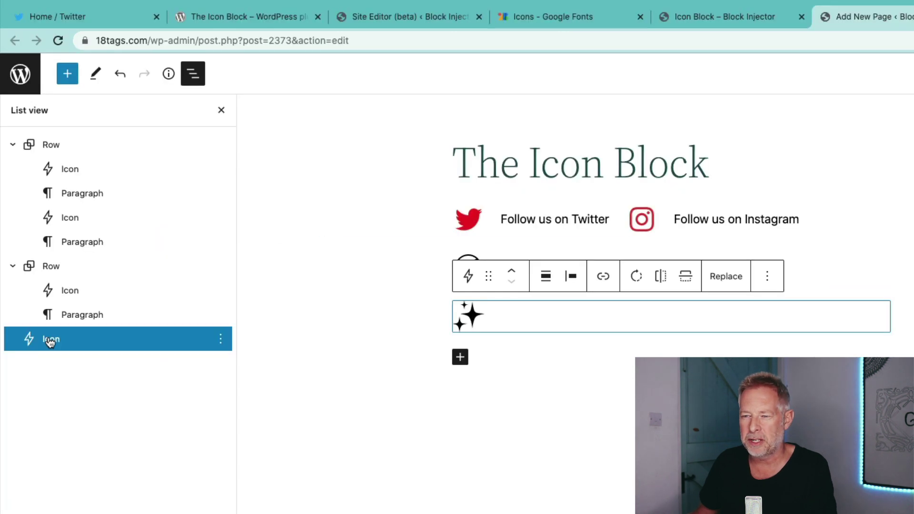
{"action": "left_click_drag", "start_coordinate": [32, 240], "coordinate": [54, 228]}
{"action": "mouse_move", "coordinate": [78, 322]}
{"action": "left_mouse_down"}
{"action": "mouse_move", "coordinate": [18, 337]}
{"action": "mouse_move", "coordinate": [76, 336]}
{"action": "mouse_move", "coordinate": [85, 327]}
{"action": "left_mouse_up"}
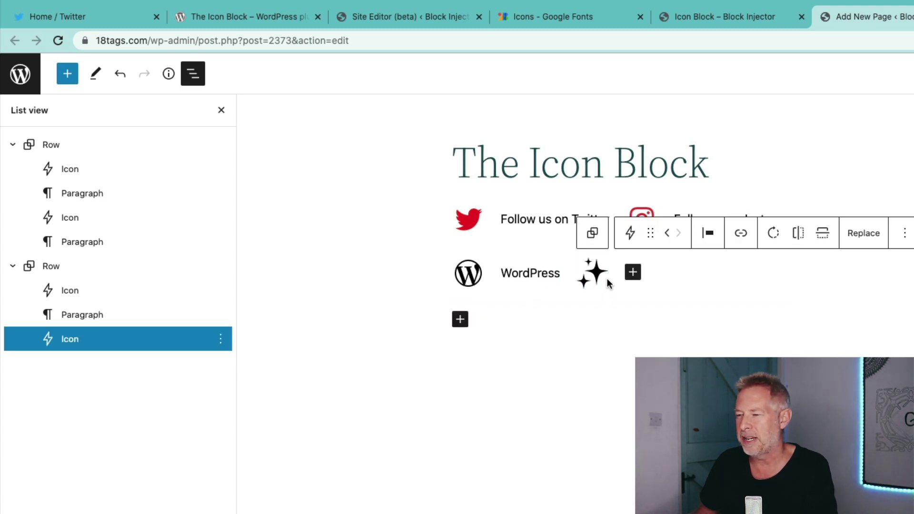
Add a paragraph reading 'adsfdsafda' after the sparkles icon
{"action": "left_click", "coordinate": [633, 277]}
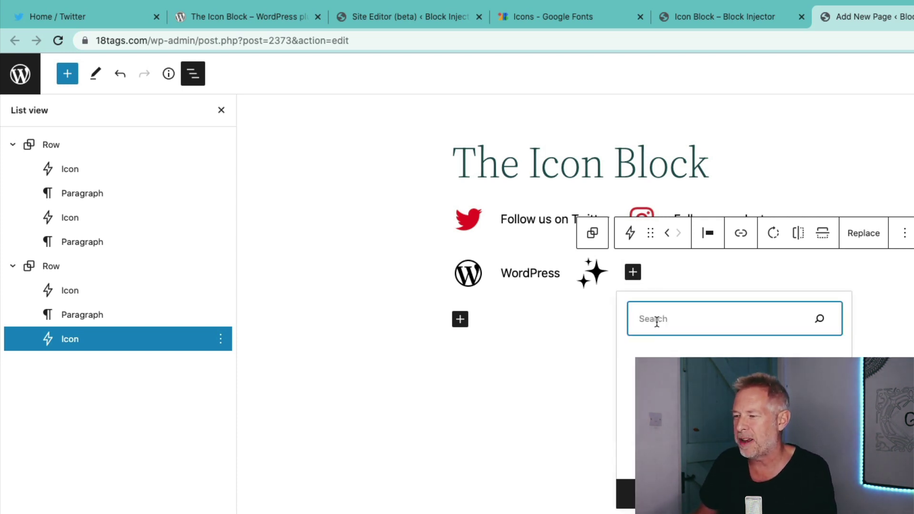
{"action": "left_click", "coordinate": [699, 351]}
{"action": "type", "text": "adsfdsafda"}
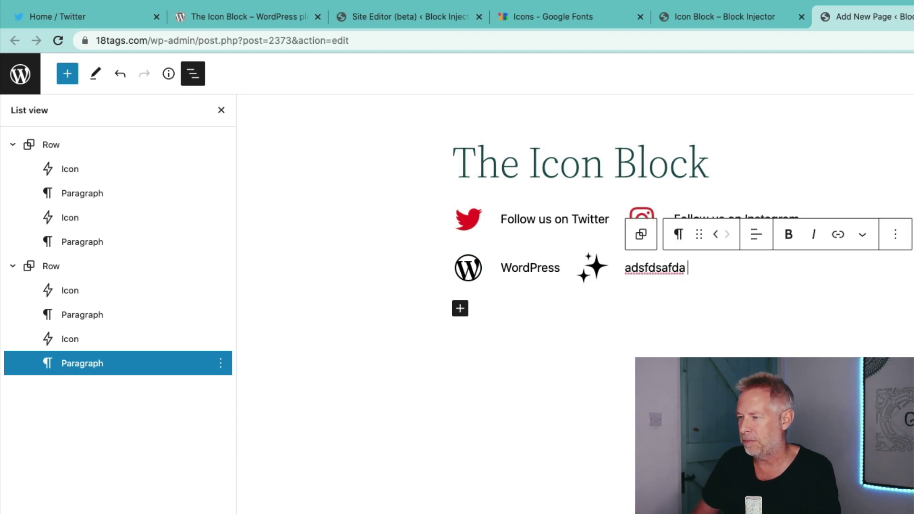
{"action": "type", "text": " /co"}
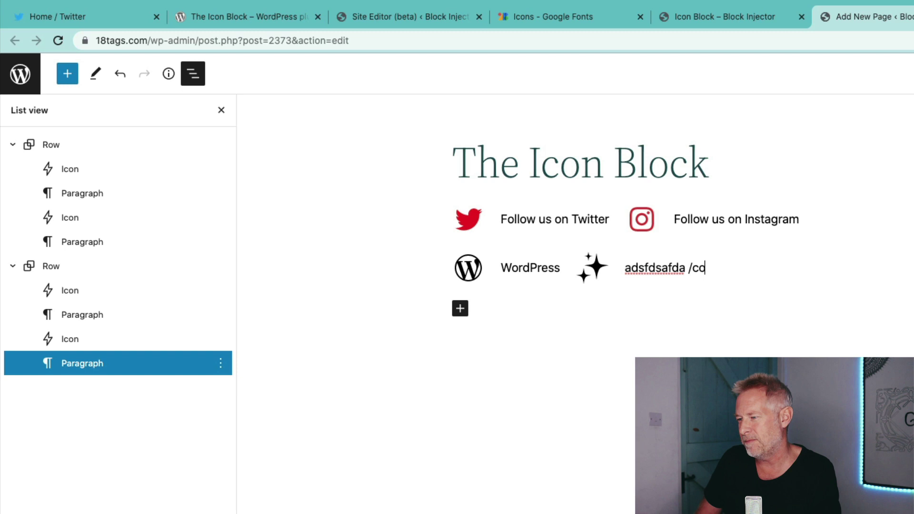
{"action": "key", "text": "BackSpace"}
{"action": "key", "text": "BackSpace"}
{"action": "key", "text": "BackSpace"}
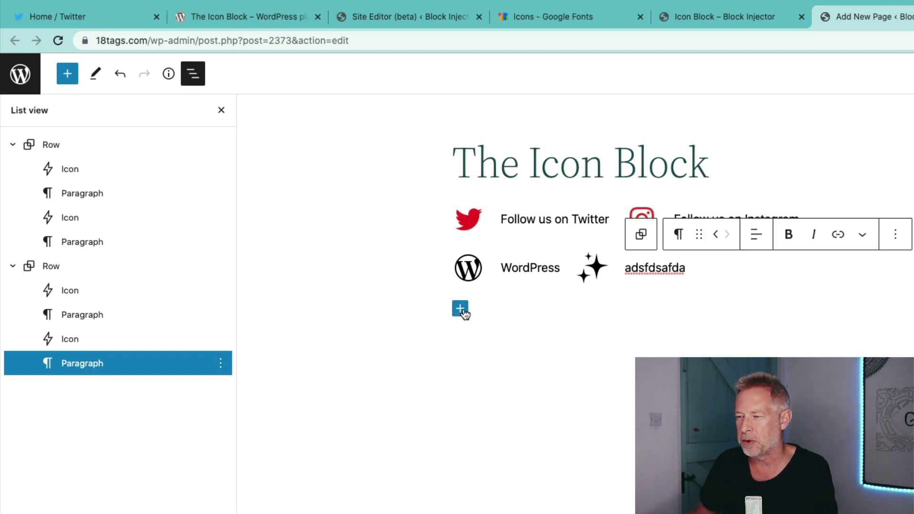
Insert a Twitter library icon and move it plus an empty paragraph to the second row's end
{"action": "left_click", "coordinate": [461, 311]}
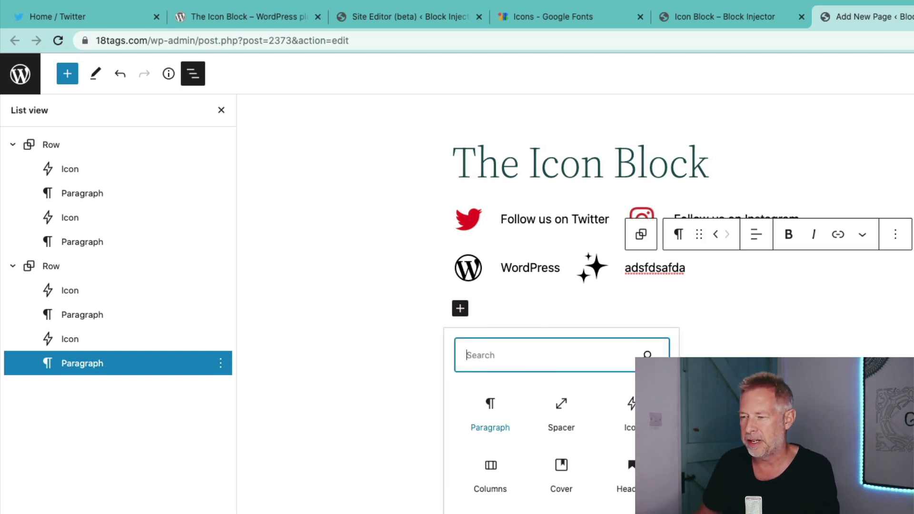
{"action": "type", "text": "icon"}
{"action": "left_click", "coordinate": [496, 411]}
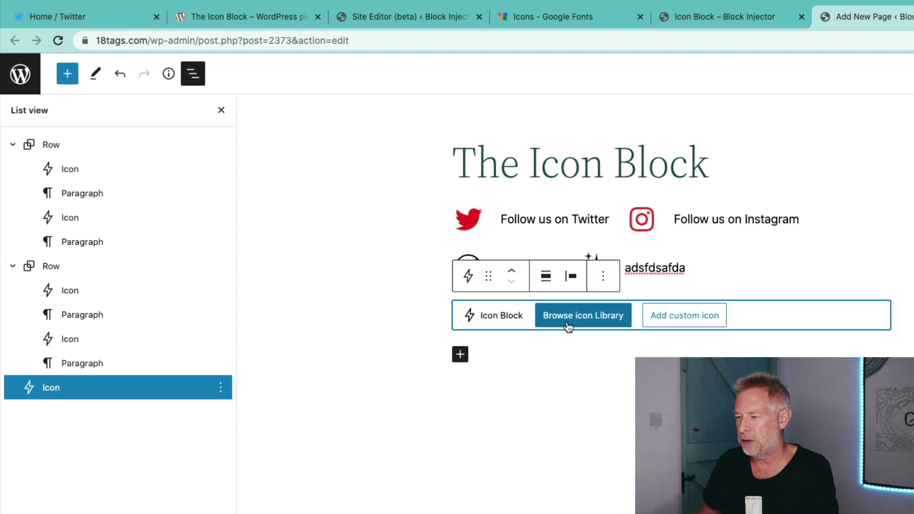
{"action": "left_click", "coordinate": [570, 320]}
{"action": "left_click", "coordinate": [592, 486]}
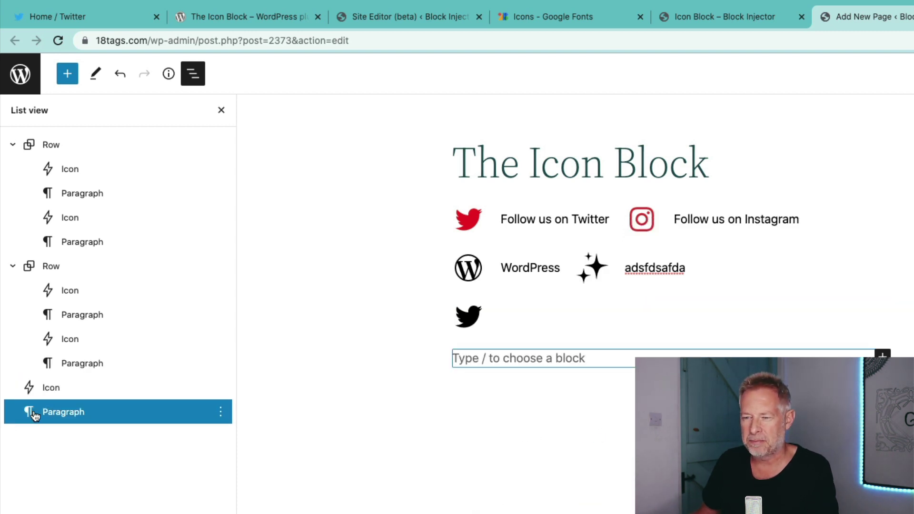
{"action": "left_click_drag", "start_coordinate": [37, 388], "coordinate": [102, 370]}
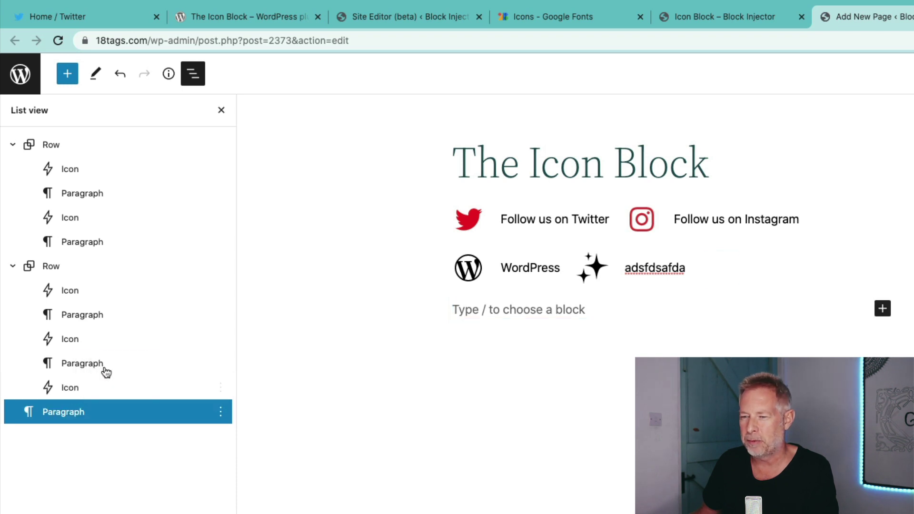
{"action": "left_click_drag", "start_coordinate": [56, 413], "coordinate": [88, 398]}
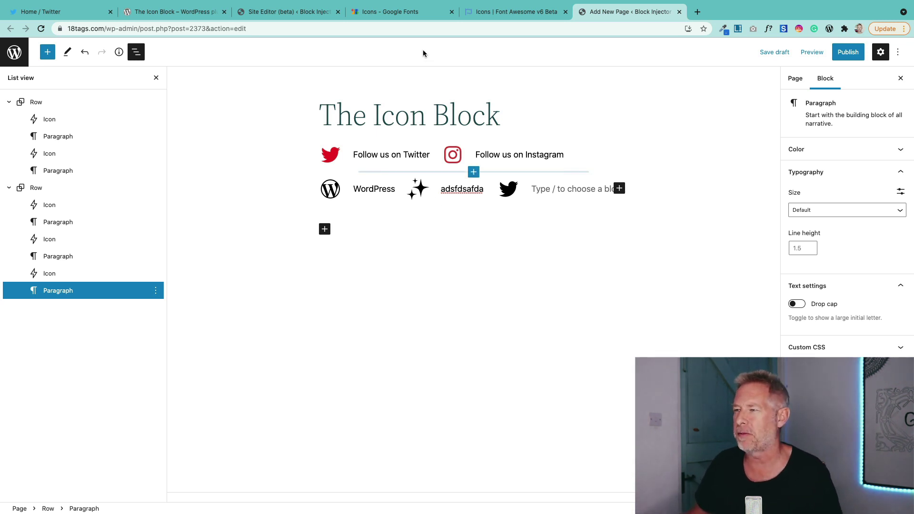
On the Google Fonts icons page, select the Verified icon and download it as SVG
{"action": "left_click", "coordinate": [415, 12]}
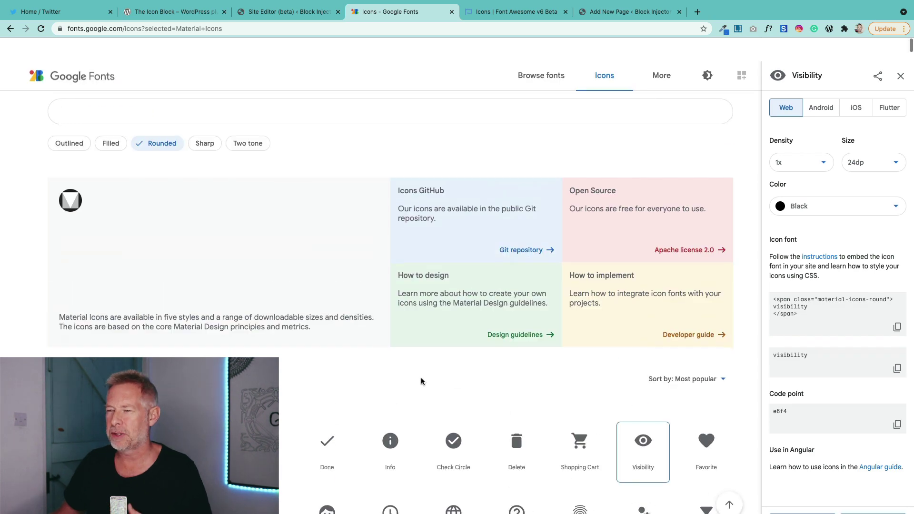
{"action": "scroll", "coordinate": [291, 307], "scroll_direction": "down", "scroll_amount": 3}
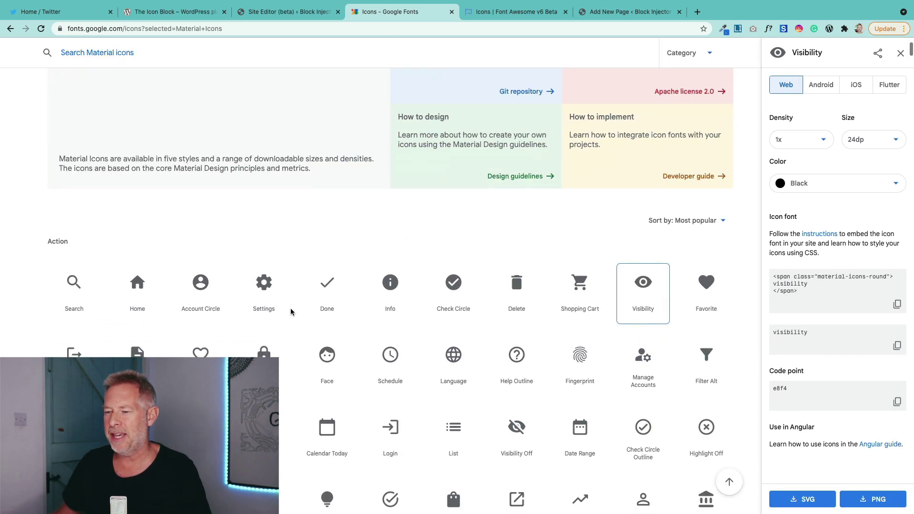
{"action": "scroll", "coordinate": [291, 311], "scroll_direction": "down", "scroll_amount": 3}
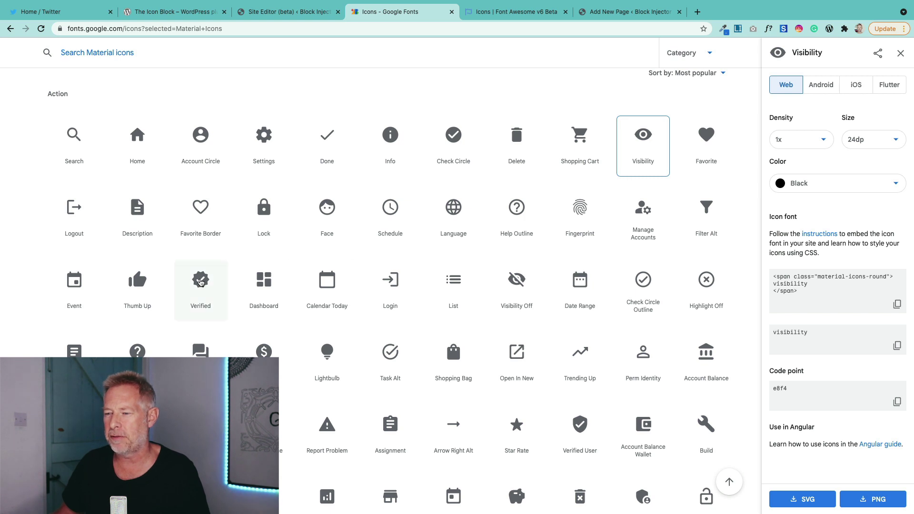
{"action": "left_click", "coordinate": [215, 293]}
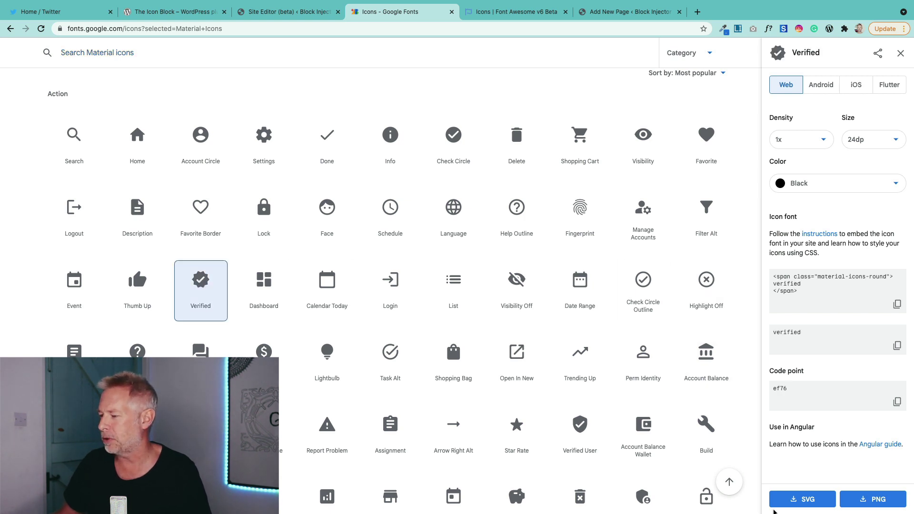
{"action": "left_click", "coordinate": [808, 498]}
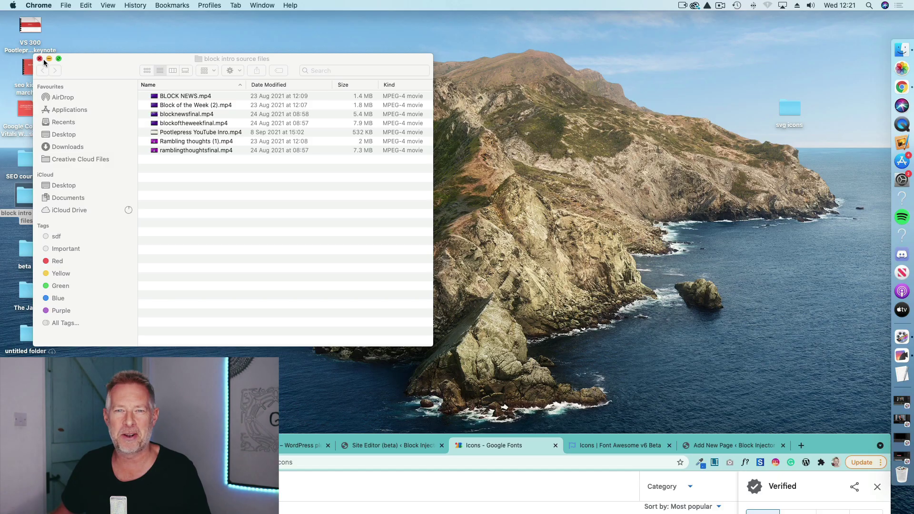
Save verified_black_24dp.svg to the desktop and open it in TextEdit
{"action": "left_click", "coordinate": [40, 59]}
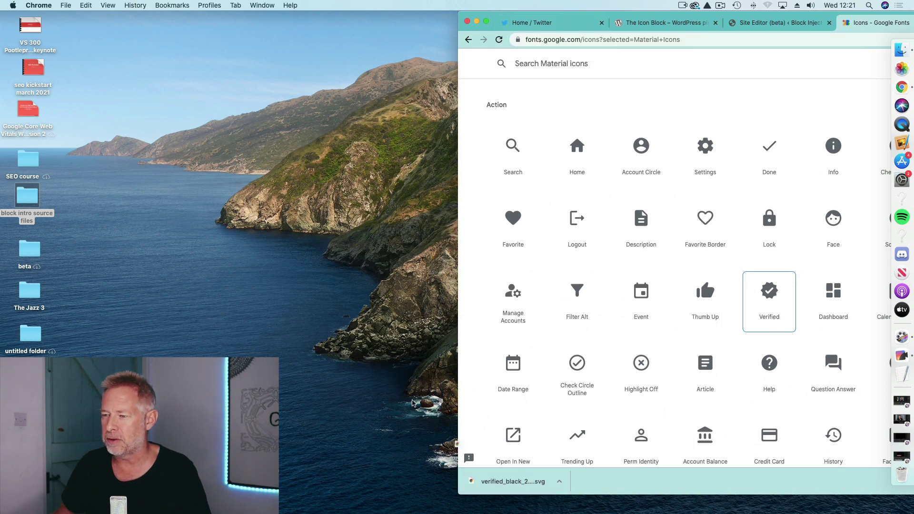
{"action": "left_click_drag", "start_coordinate": [413, 404], "coordinate": [314, 244]}
{"action": "right_click", "coordinate": [314, 244]}
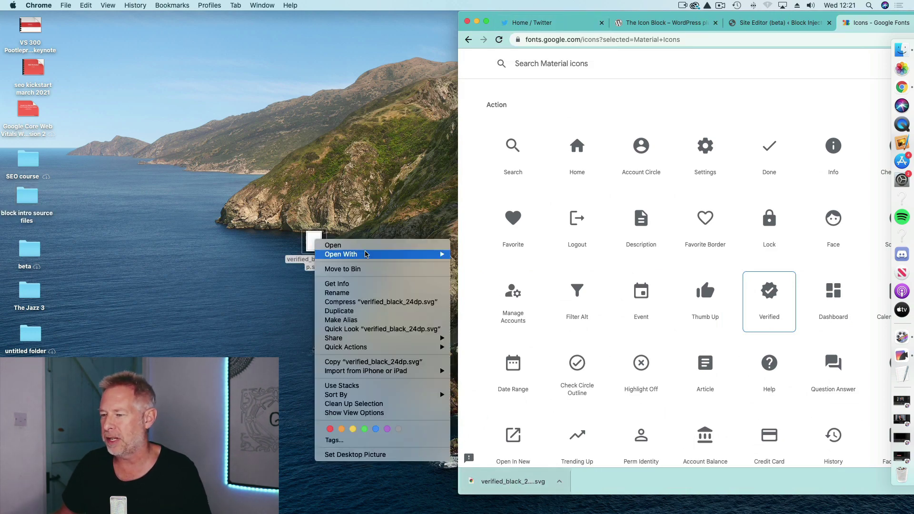
{"action": "mouse_move", "coordinate": [368, 255]}
{"action": "left_click", "coordinate": [482, 340]}
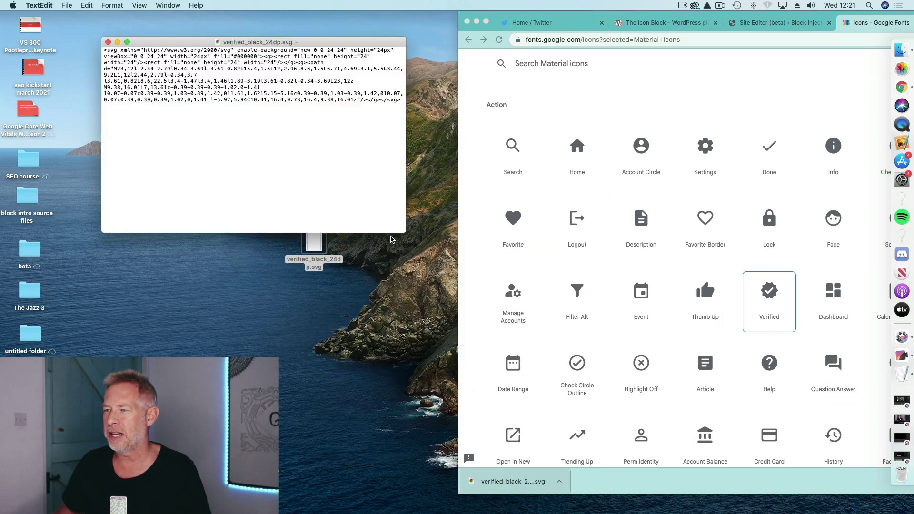
Enlarge the TextEdit window and text, copy all the SVG code, and return to the WordPress editor
{"action": "left_click_drag", "start_coordinate": [406, 233], "coordinate": [608, 380]}
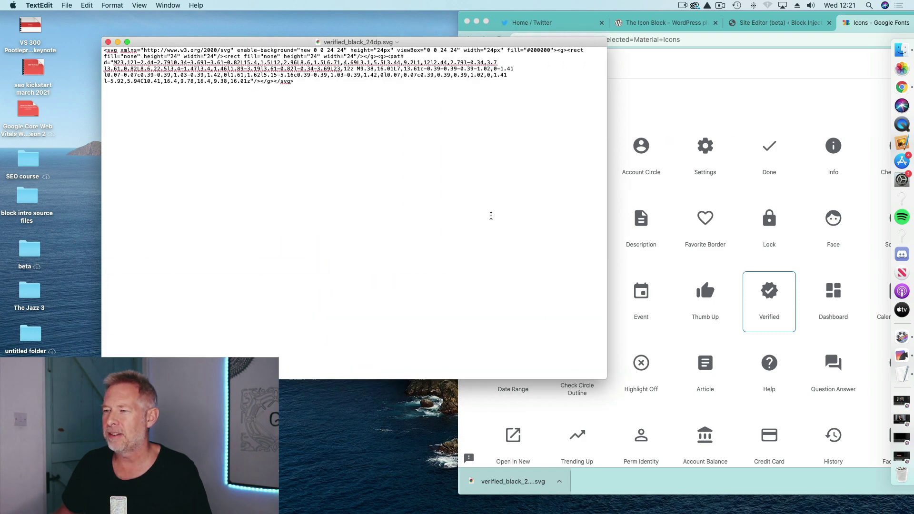
{"action": "key", "text": "super+plus"}
{"action": "key", "text": "super+plus"}
{"action": "key", "text": "super+plus"}
{"action": "key", "text": "super+plus"}
{"action": "key", "text": "super+plus"}
{"action": "key", "text": "super+plus"}
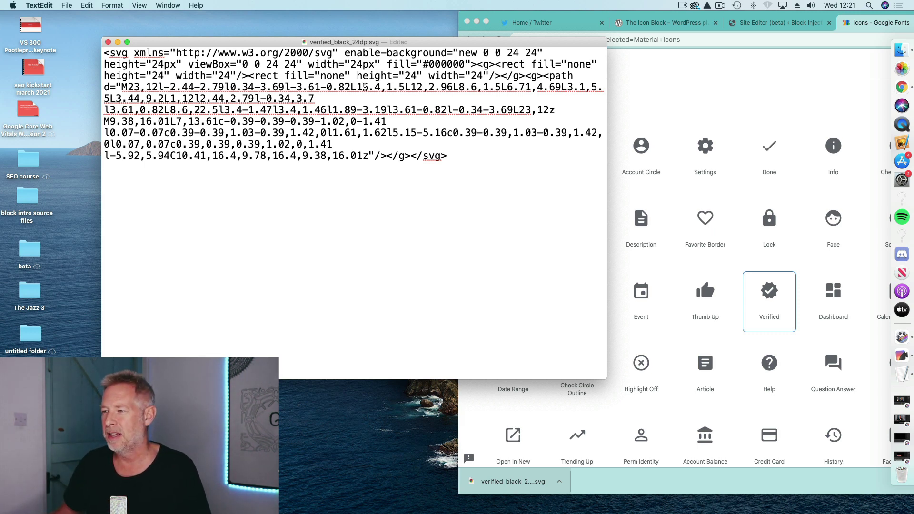
{"action": "left_click_drag", "start_coordinate": [461, 159], "coordinate": [104, 52]}
{"action": "key", "text": "super+c"}
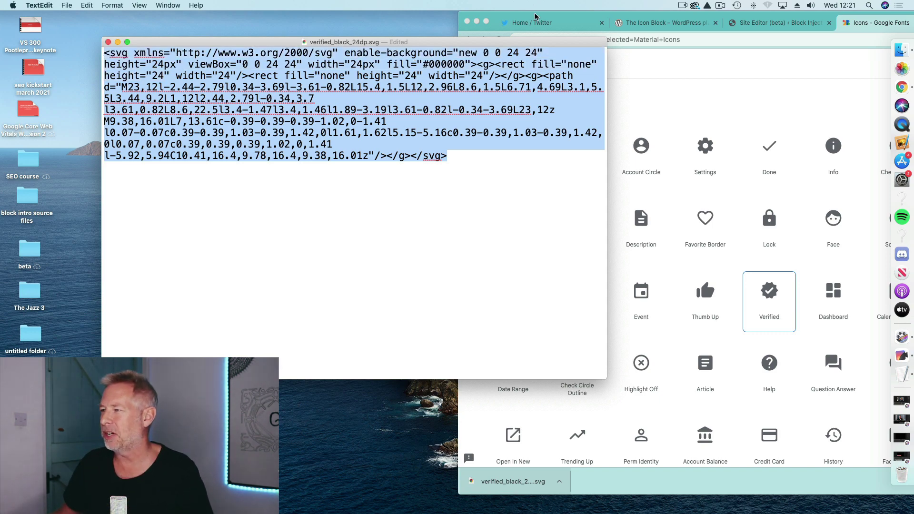
{"action": "key", "text": "super+Tab"}
{"action": "left_click", "coordinate": [419, 23]}
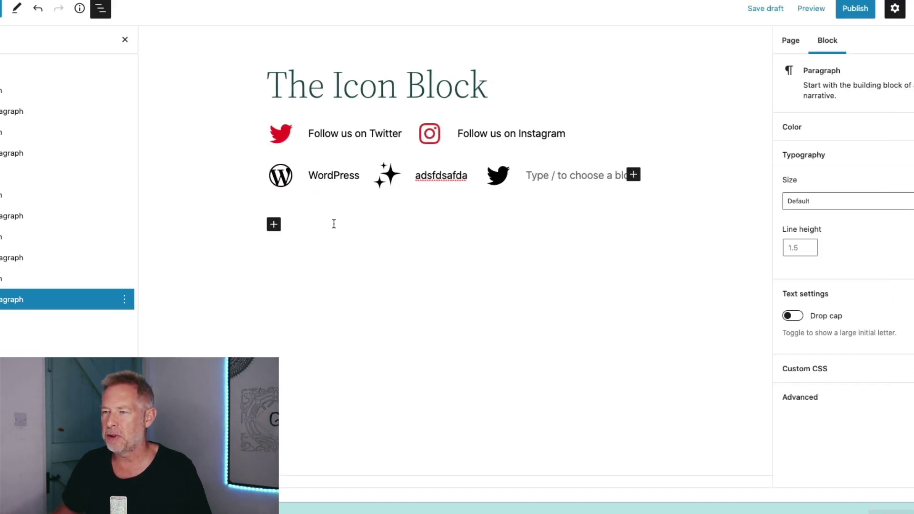
Insert an Icon block below the icon rows
{"action": "left_click", "coordinate": [274, 224]}
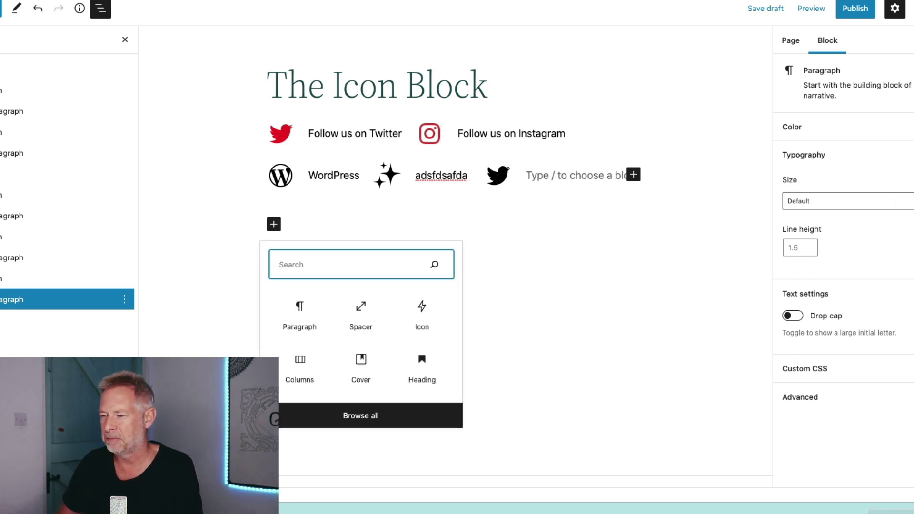
{"action": "type", "text": "icon"}
{"action": "left_click", "coordinate": [298, 328]}
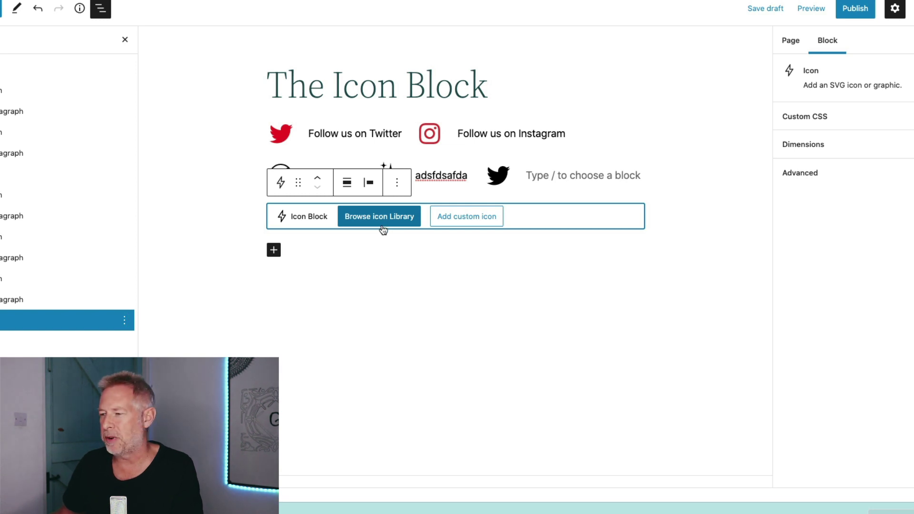
Paste the verified badge SVG code as a custom icon and insert it
{"action": "left_click", "coordinate": [474, 220]}
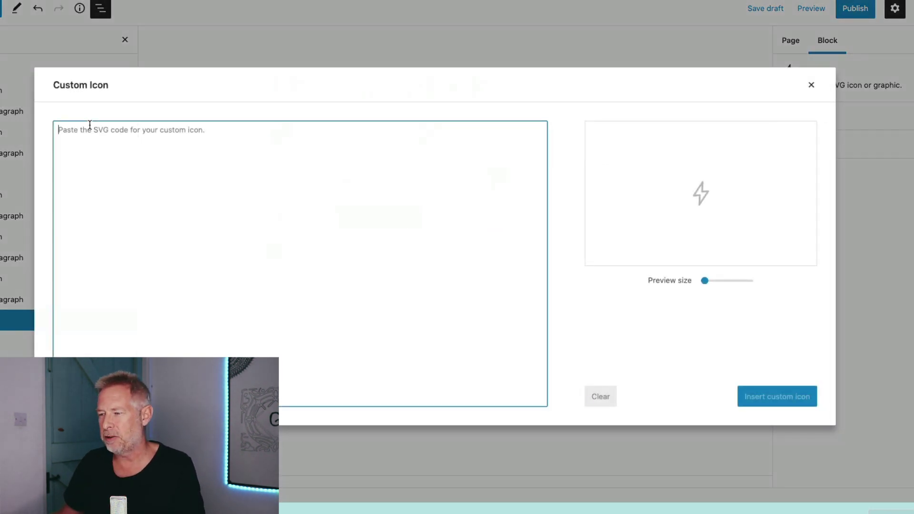
{"action": "key", "text": "super+v"}
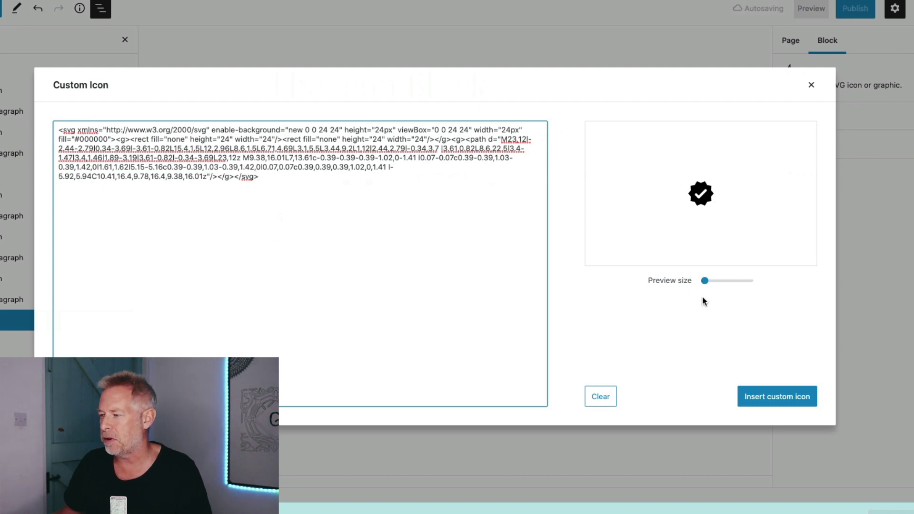
{"action": "left_click_drag", "start_coordinate": [705, 281], "coordinate": [727, 281]}
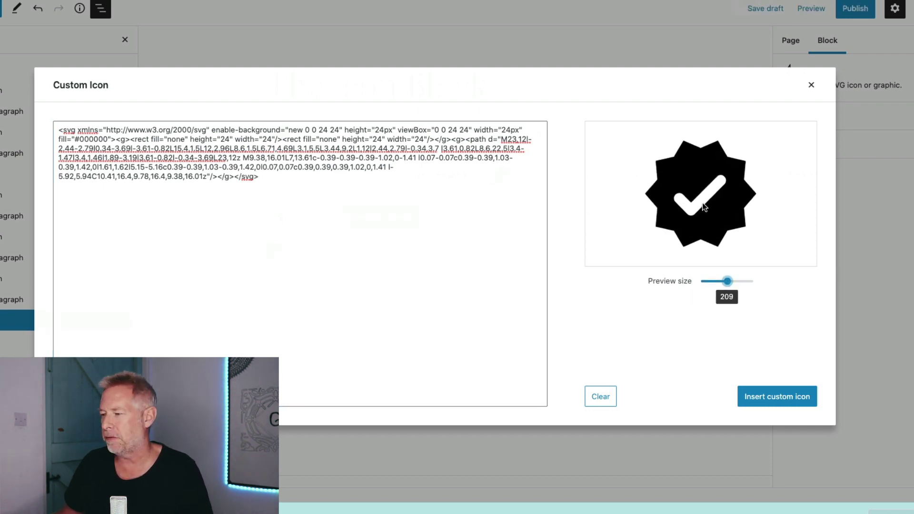
{"action": "left_click", "coordinate": [775, 396]}
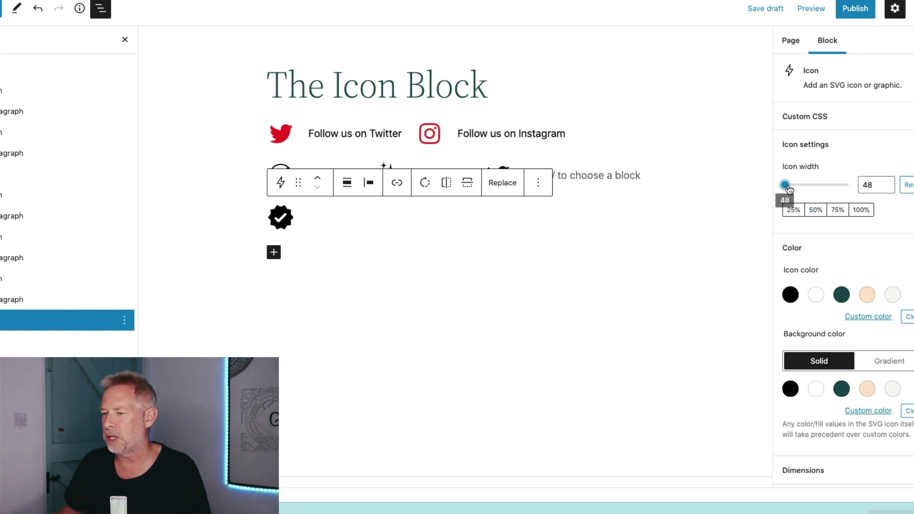
Widen the verified badge icon to about 461 px and color it red (#D53939)
{"action": "left_click_drag", "start_coordinate": [786, 185], "coordinate": [816, 210]}
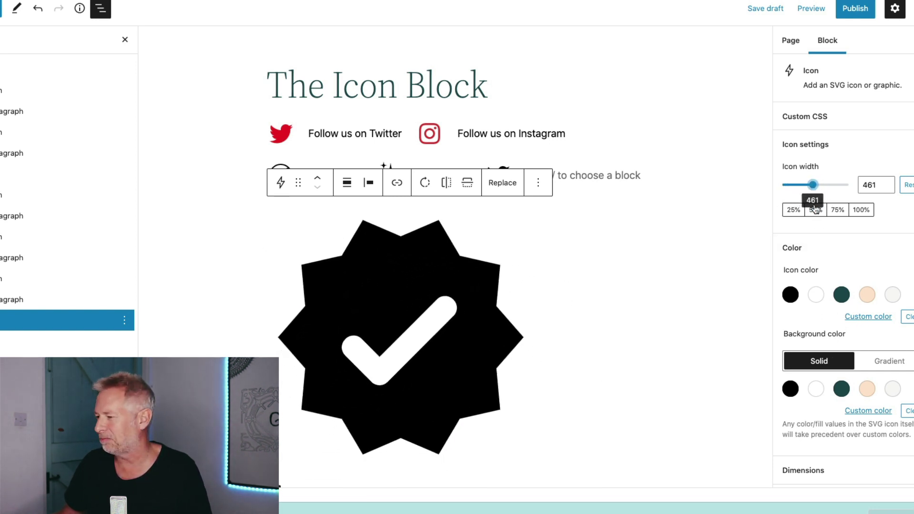
{"action": "left_click", "coordinate": [867, 319]}
{"action": "left_click", "coordinate": [844, 135]}
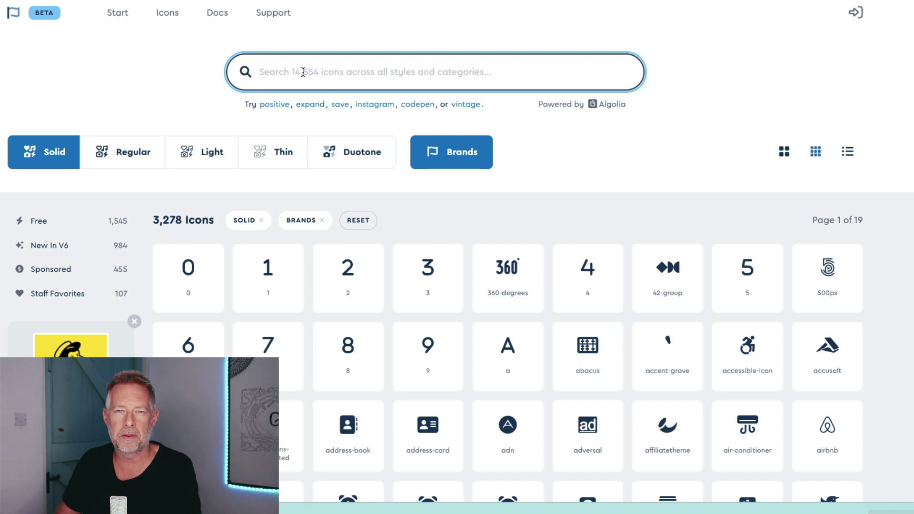
Search Font Awesome for 'rocket' and copy the solid rocket icon's SVG code
{"action": "type", "text": "rocke"}
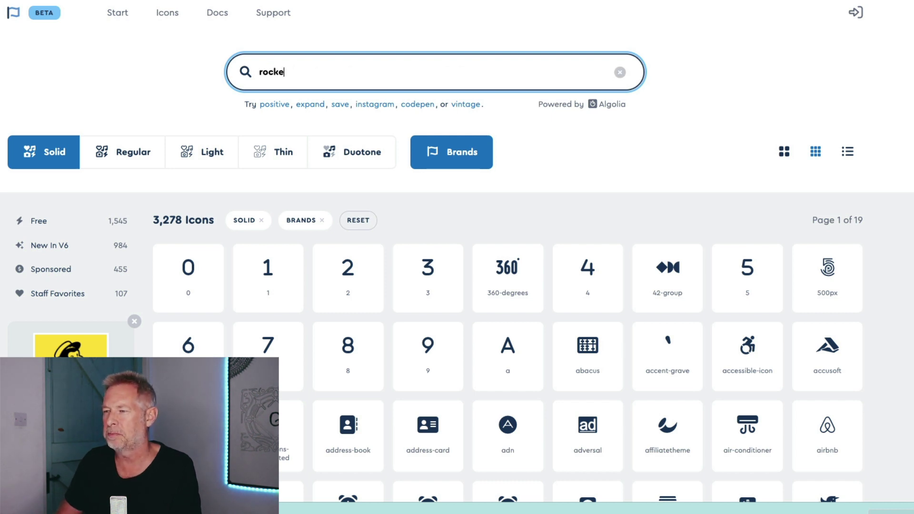
{"action": "type", "text": "t"}
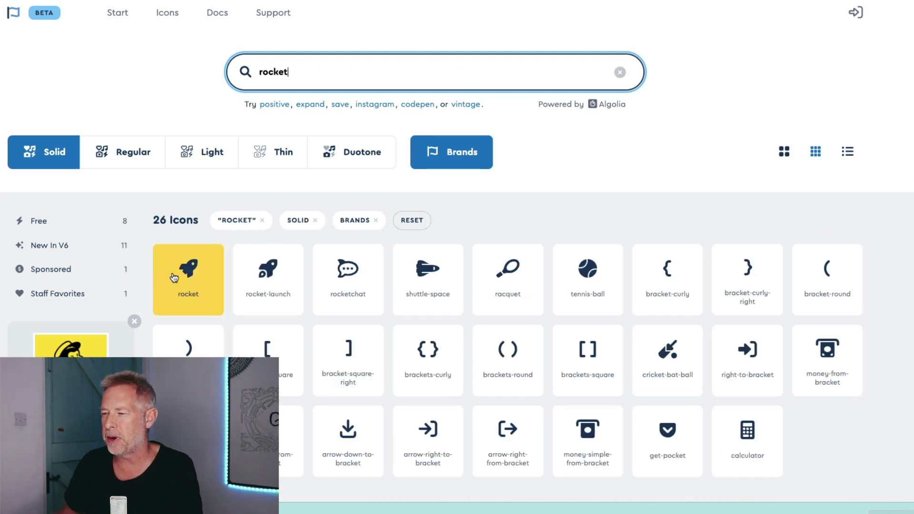
{"action": "left_click", "coordinate": [174, 278]}
{"action": "scroll", "coordinate": [623, 380], "scroll_direction": "down", "scroll_amount": 3}
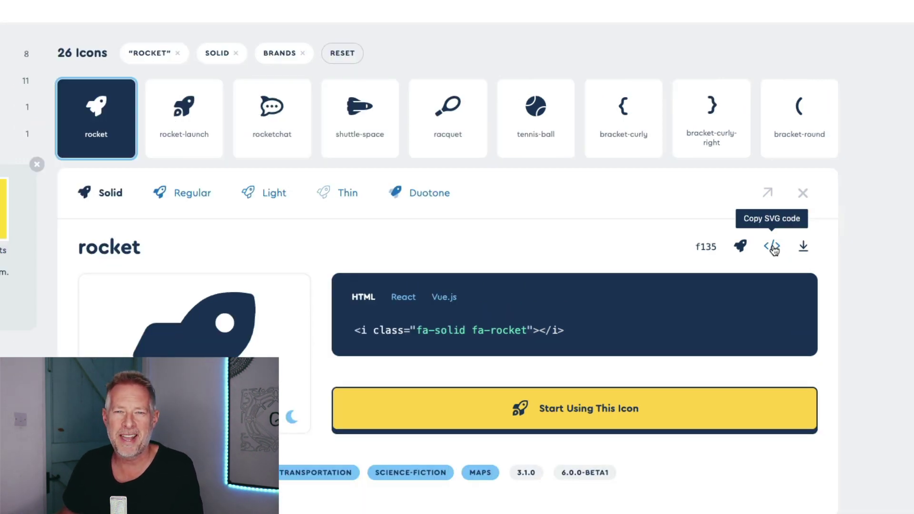
{"action": "left_click", "coordinate": [773, 247]}
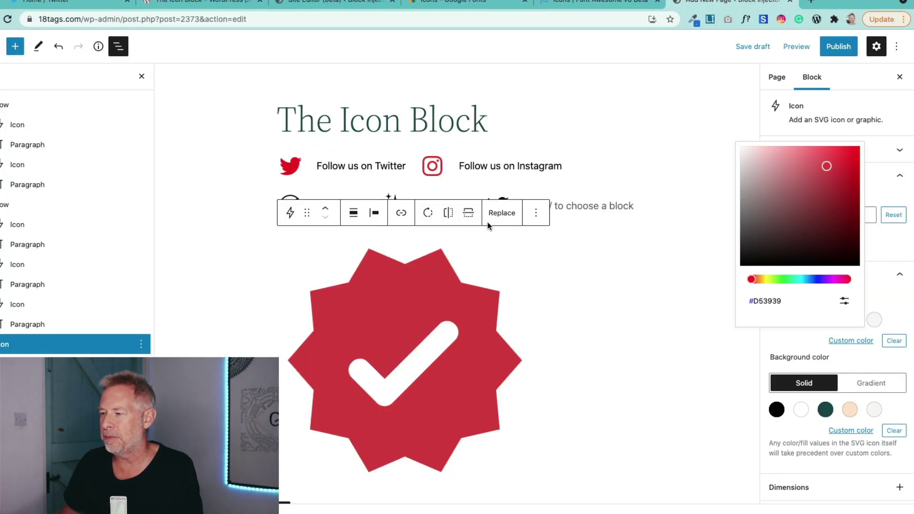
Replace the badge's custom SVG with the pasted rocket code and set its width to 393
{"action": "left_click", "coordinate": [500, 215]}
{"action": "left_click", "coordinate": [536, 268]}
{"action": "left_click_drag", "start_coordinate": [269, 207], "coordinate": [65, 163]}
{"action": "key", "text": "super+v"}
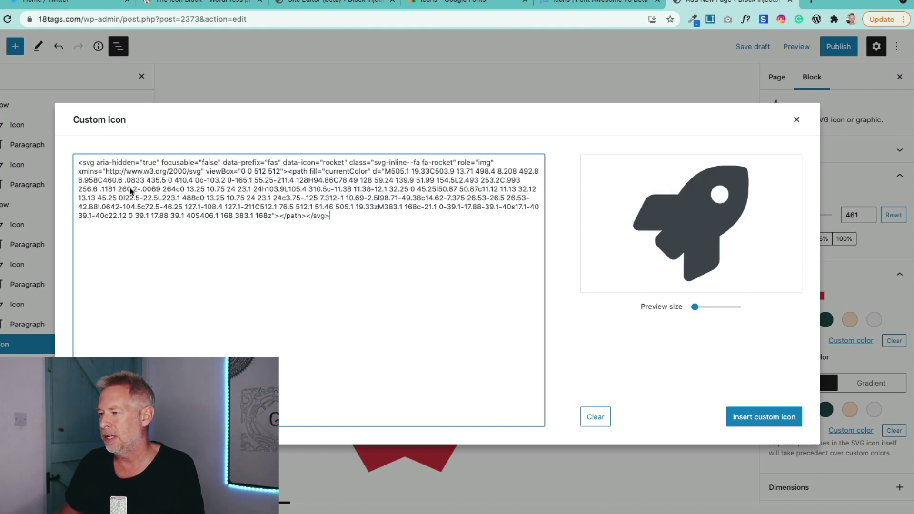
{"action": "mouse_move", "coordinate": [703, 309]}
{"action": "left_mouse_down"}
{"action": "mouse_move", "coordinate": [729, 307]}
{"action": "mouse_move", "coordinate": [707, 307]}
{"action": "left_mouse_up"}
{"action": "left_click", "coordinate": [761, 414]}
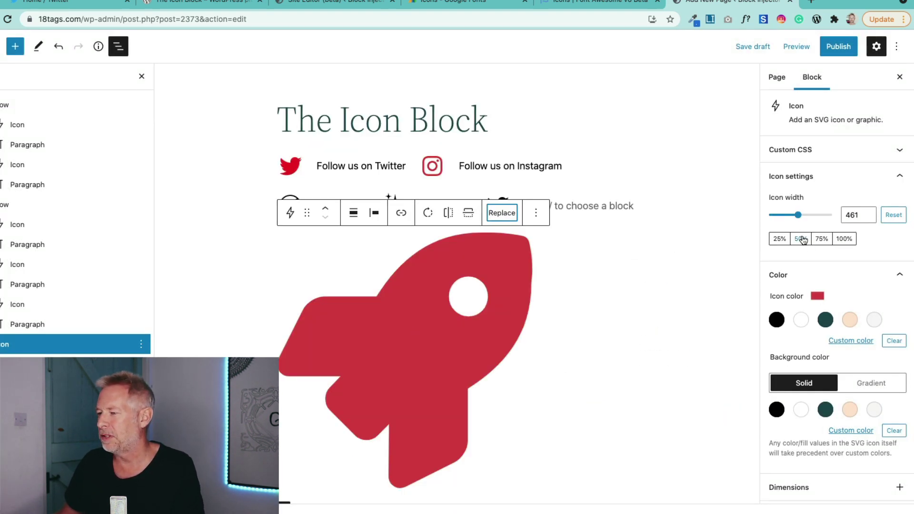
{"action": "mouse_move", "coordinate": [799, 215]}
{"action": "left_mouse_down"}
{"action": "mouse_move", "coordinate": [778, 215]}
{"action": "mouse_move", "coordinate": [836, 216]}
{"action": "mouse_move", "coordinate": [794, 215]}
{"action": "left_mouse_up"}
{"action": "scroll", "coordinate": [829, 310], "scroll_direction": "down", "scroll_amount": 2}
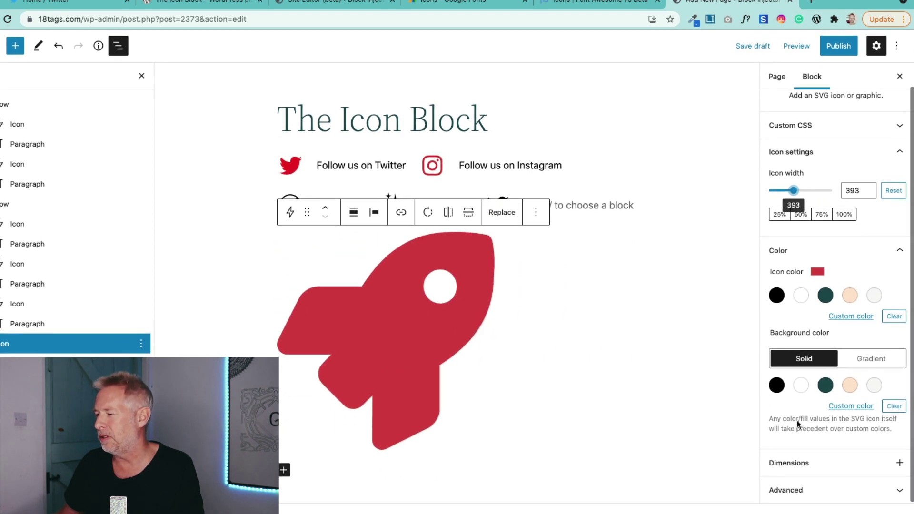